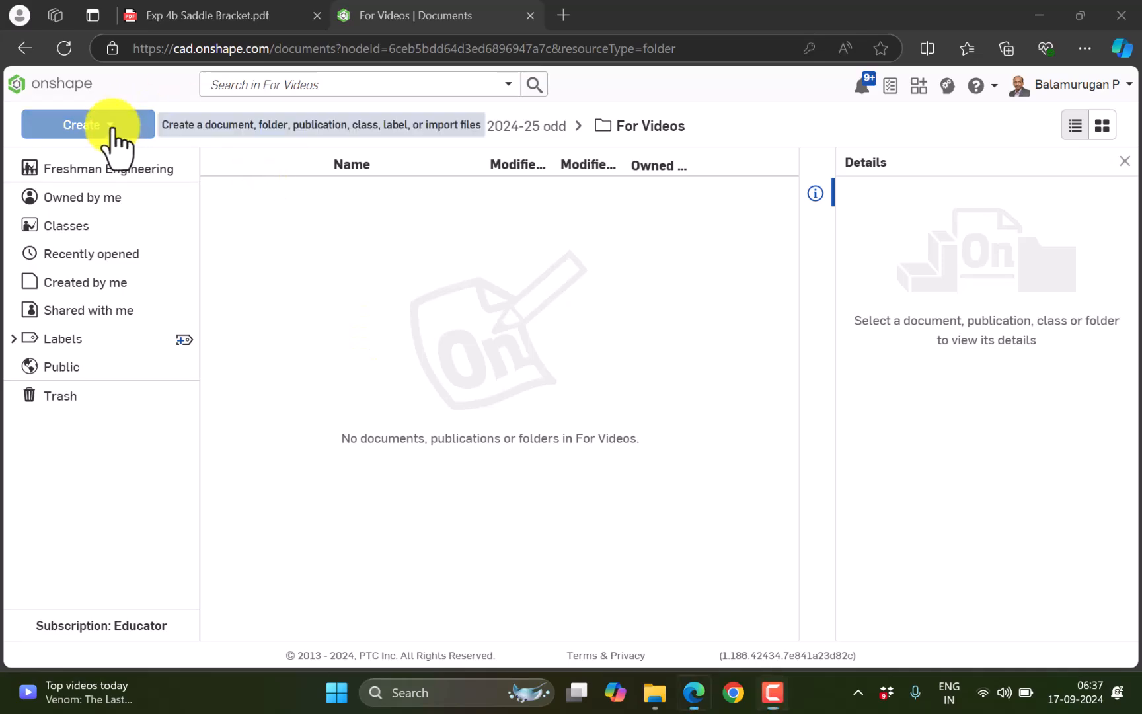
Create a new document named SADDLE BRACKET in the For Videos folder
{"action": "left_click", "coordinate": [112, 132]}
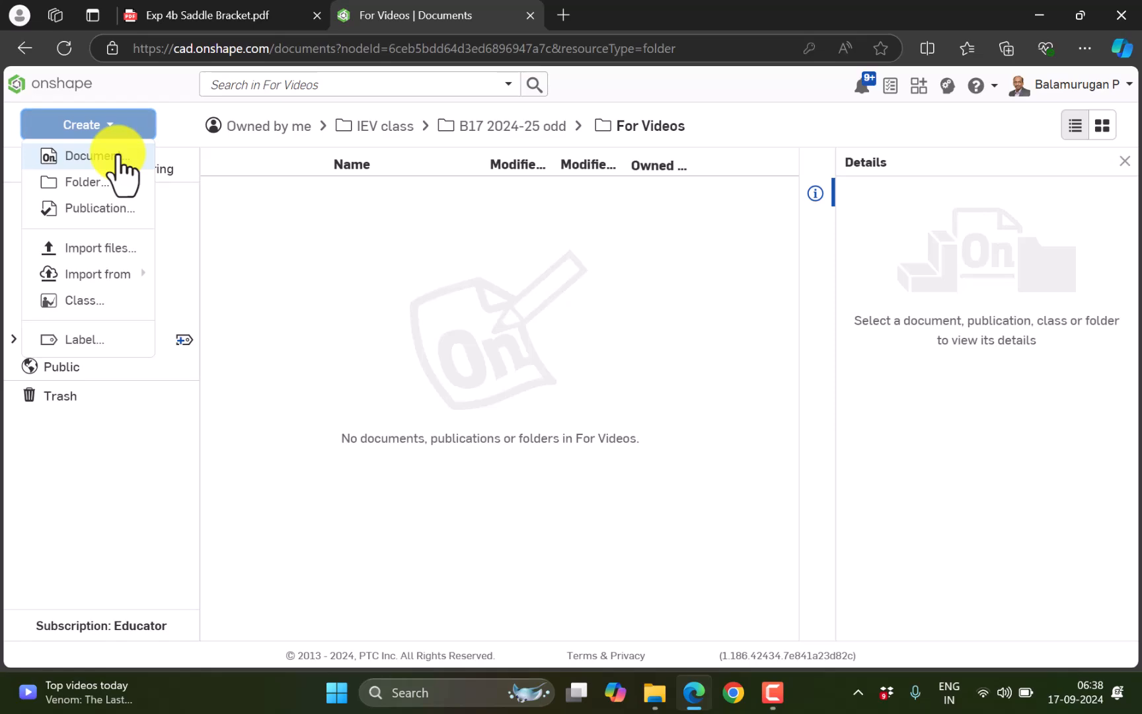
{"action": "left_click", "coordinate": [118, 158]}
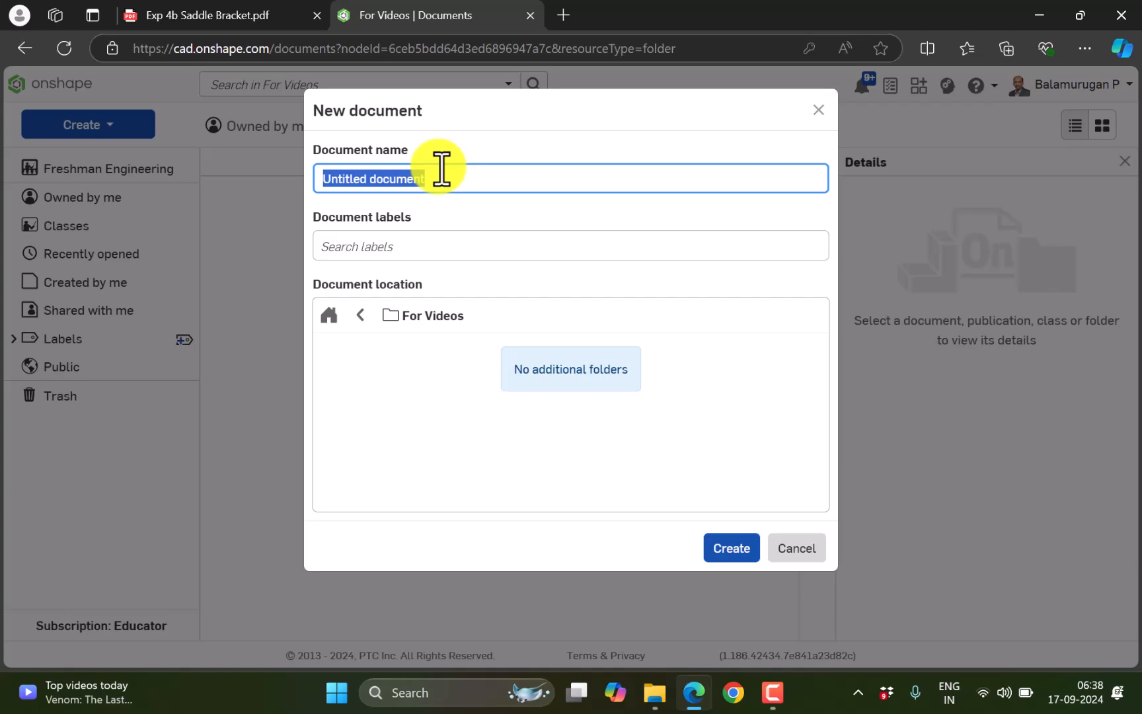
{"action": "type", "text": "saDD"}
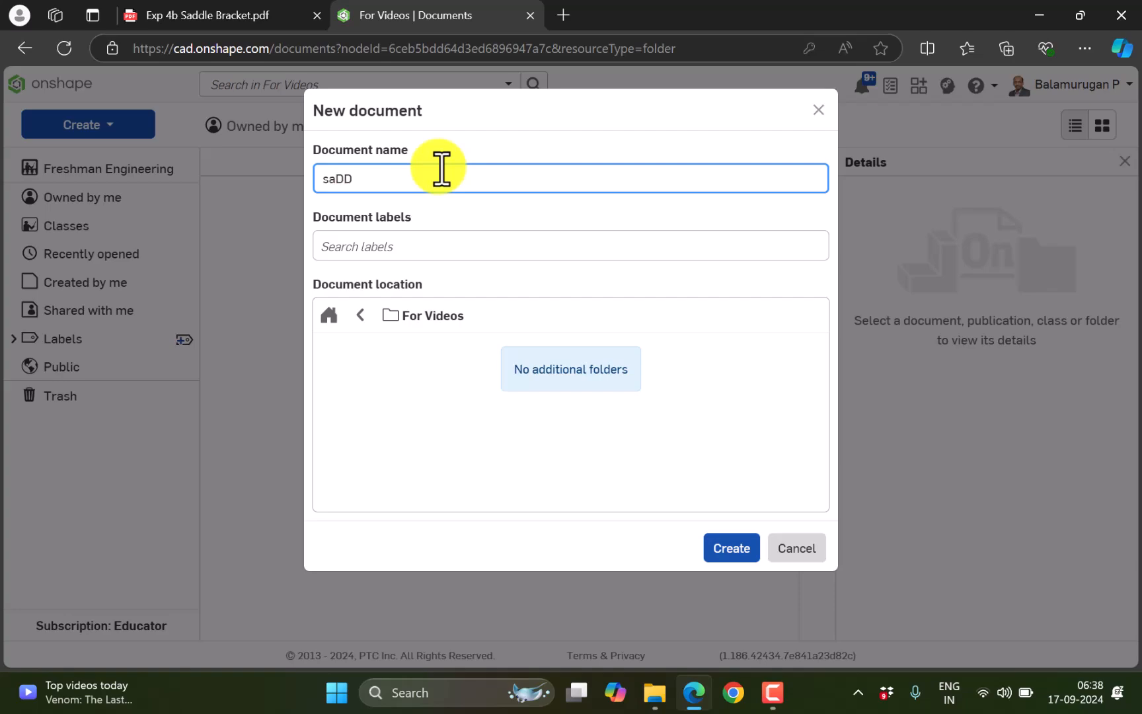
{"action": "key", "text": "BackSpace"}
{"action": "key", "text": "BackSpace"}
{"action": "key", "text": "BackSpace"}
{"action": "key", "text": "BackSpace"}
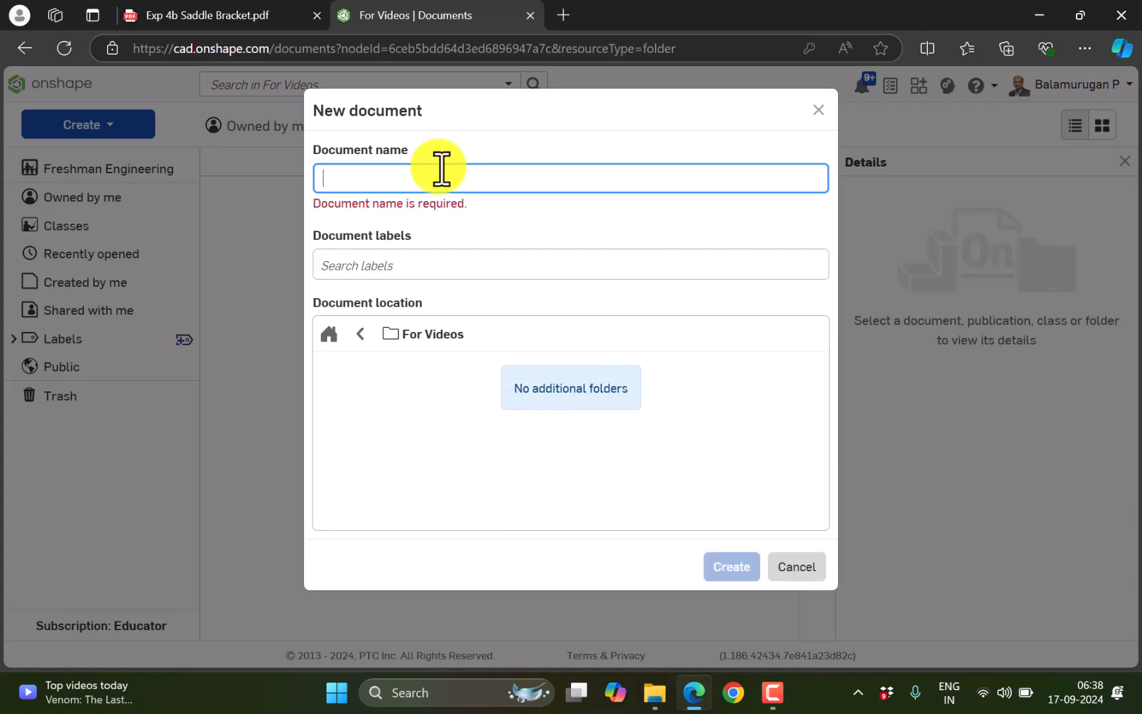
{"action": "type", "text": "SADDL"}
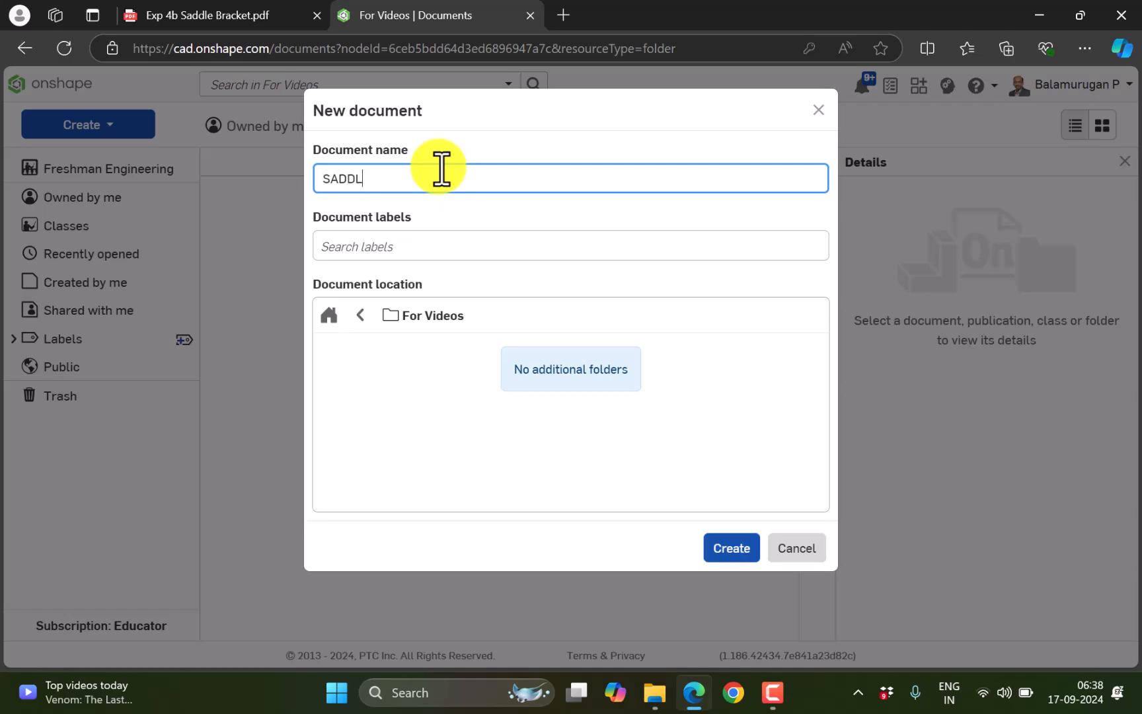
{"action": "type", "text": "E BRACKET"}
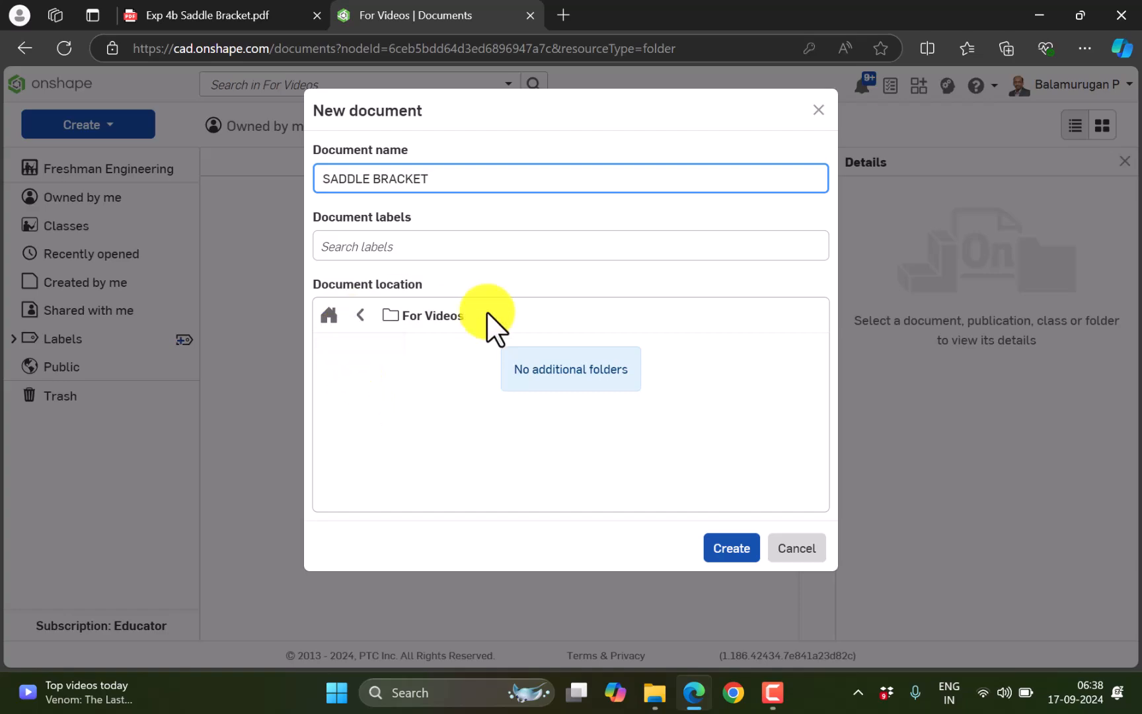
{"action": "left_click", "coordinate": [735, 550]}
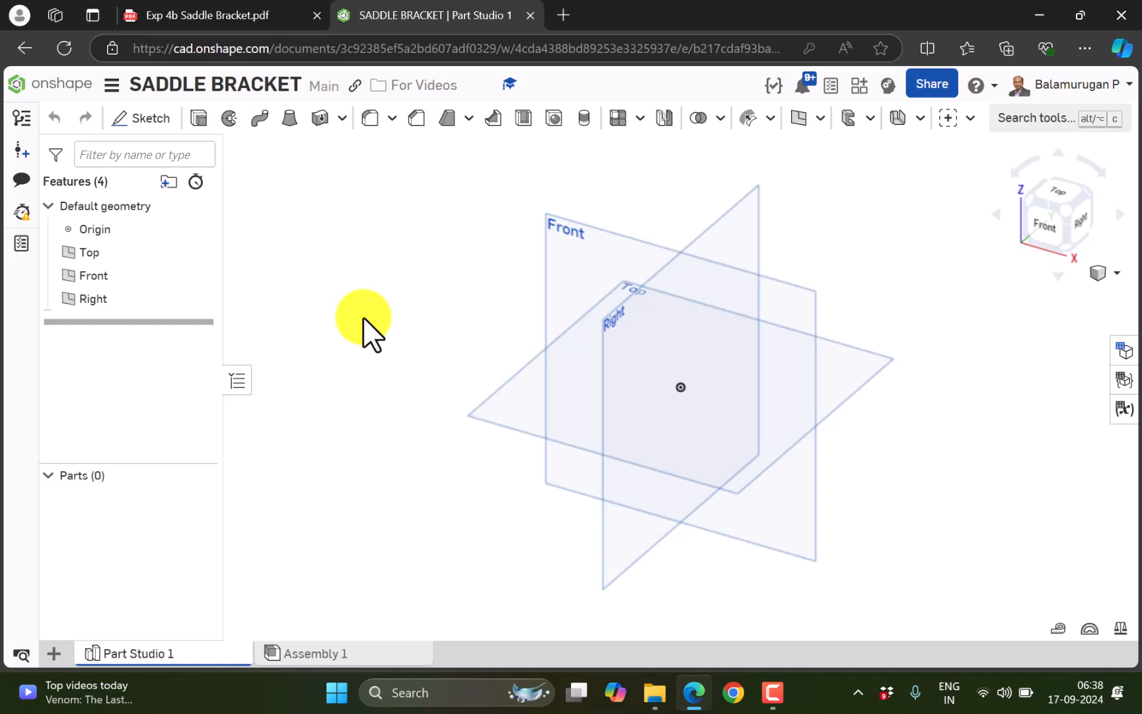
Examine the views, dimensions and units in Exp 4b Saddle Bracket.pdf, and return to the SADDLE BRACKET part studio
{"action": "left_click", "coordinate": [249, 10]}
{"action": "scroll", "coordinate": [652, 327], "scroll_direction": "down", "scroll_amount": 3}
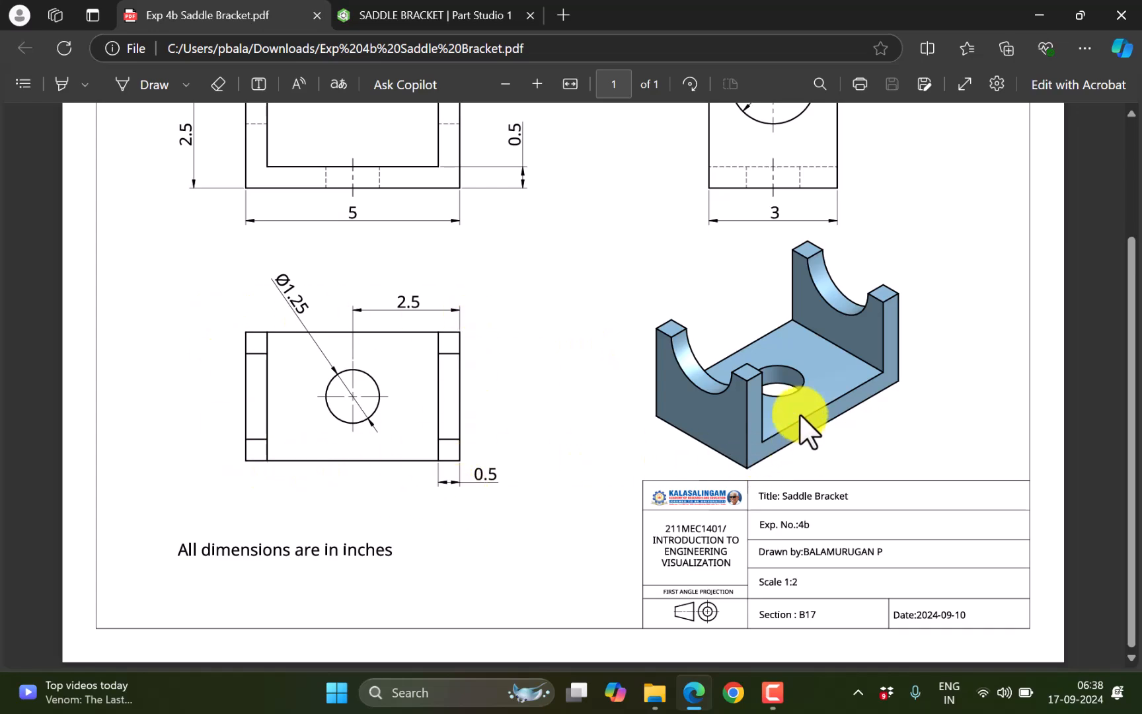
{"action": "scroll", "coordinate": [658, 293], "scroll_direction": "up", "scroll_amount": 3}
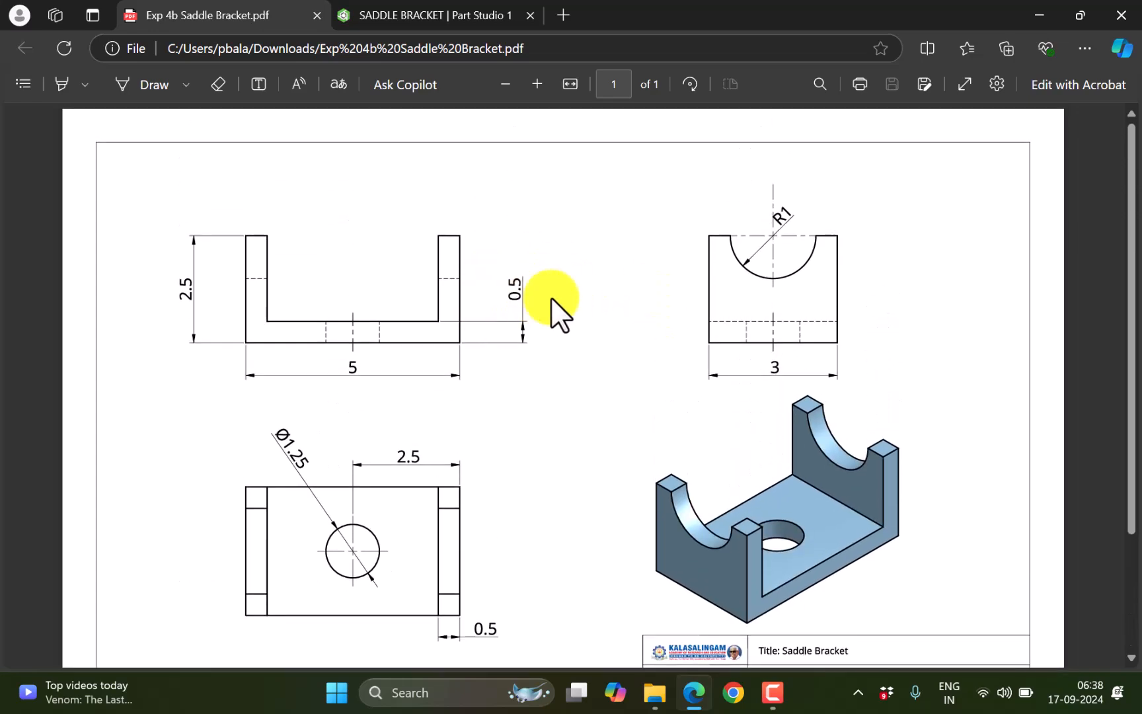
{"action": "scroll", "coordinate": [553, 300], "scroll_direction": "down", "scroll_amount": 3}
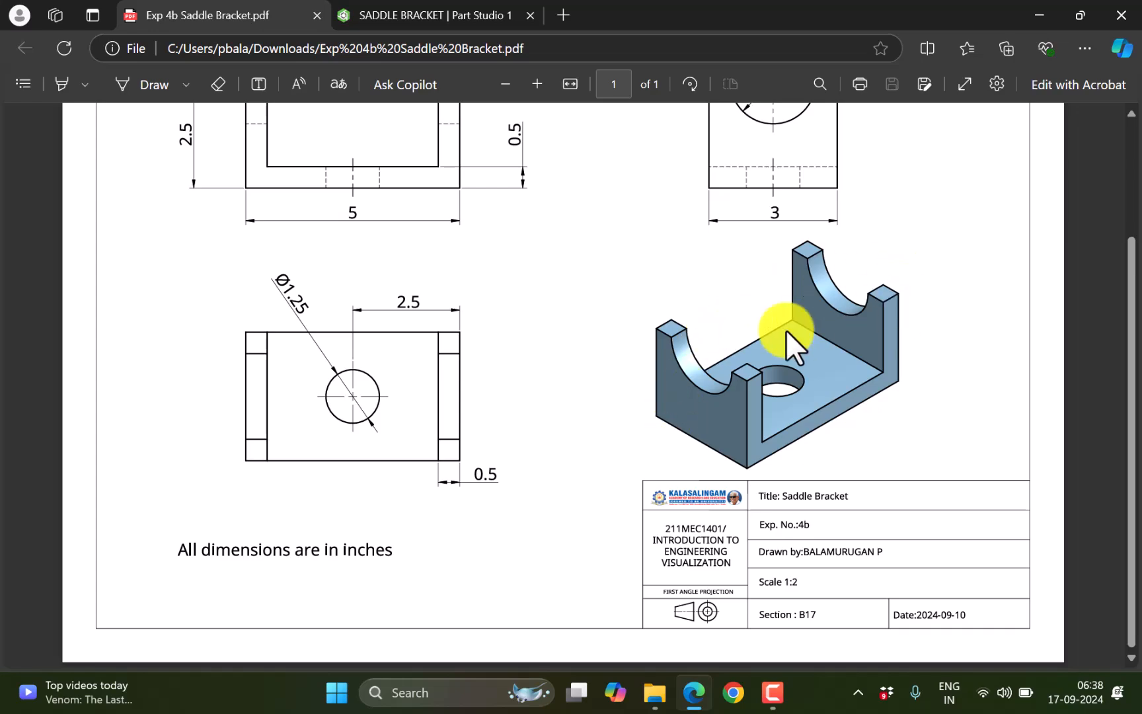
{"action": "scroll", "coordinate": [625, 373], "scroll_direction": "up", "scroll_amount": 3}
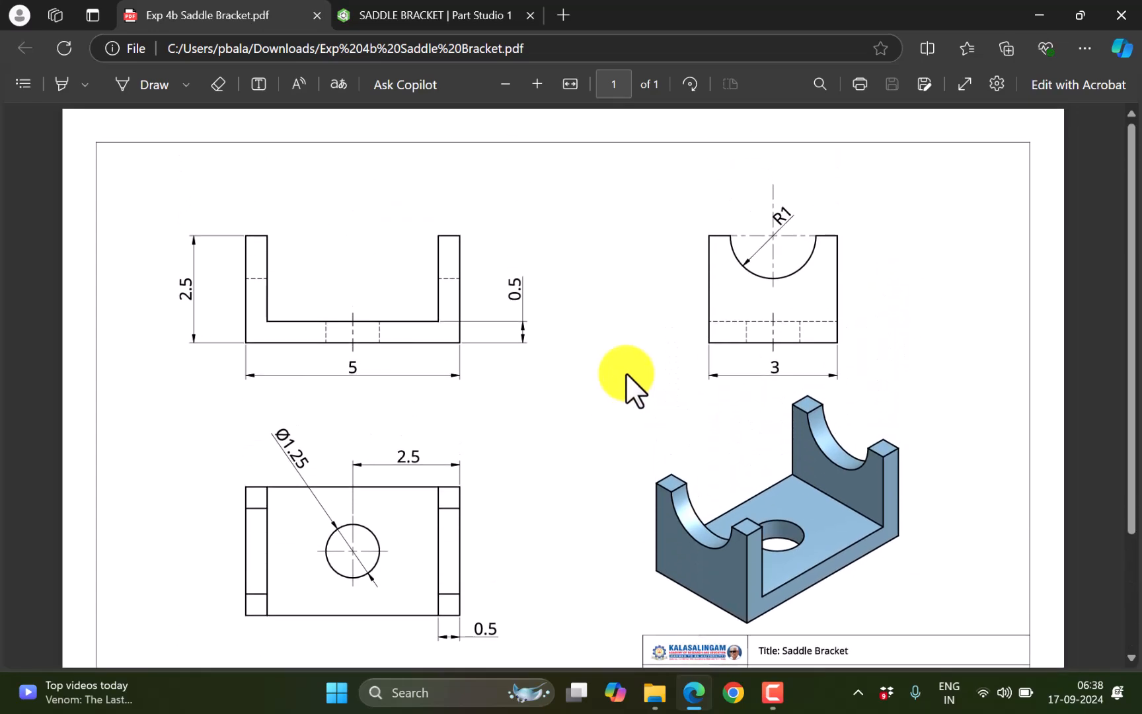
{"action": "left_click", "coordinate": [426, 7]}
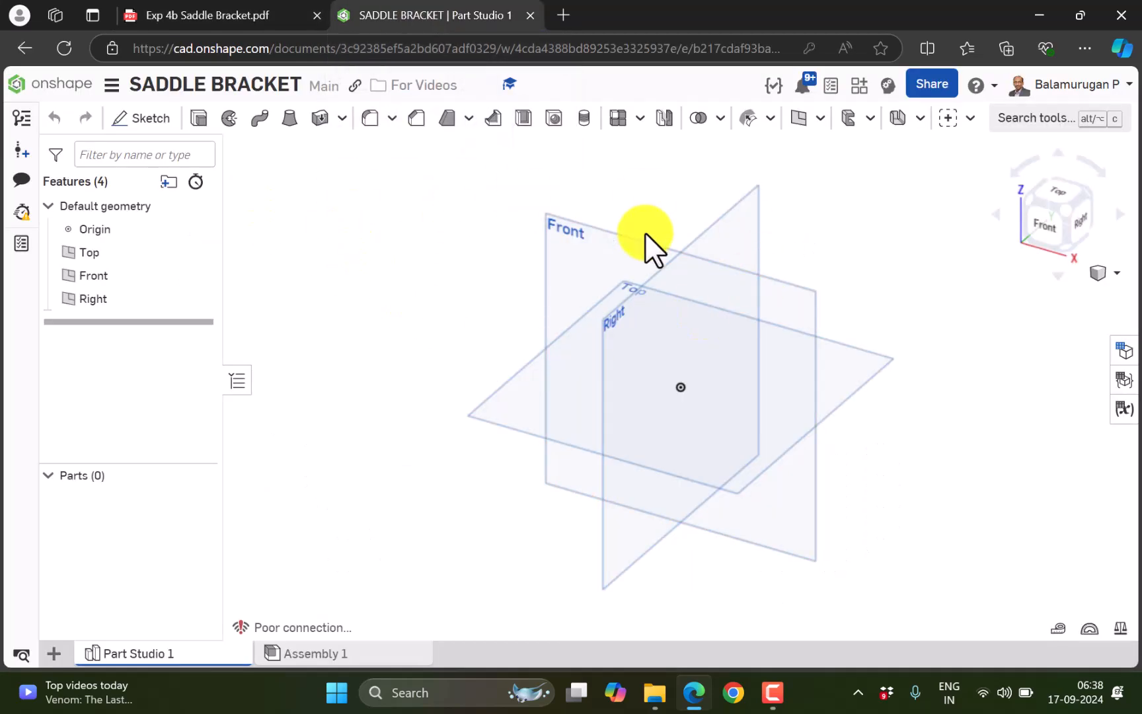
Set the workspace's default length unit to Inch
{"action": "left_click", "coordinate": [112, 86]}
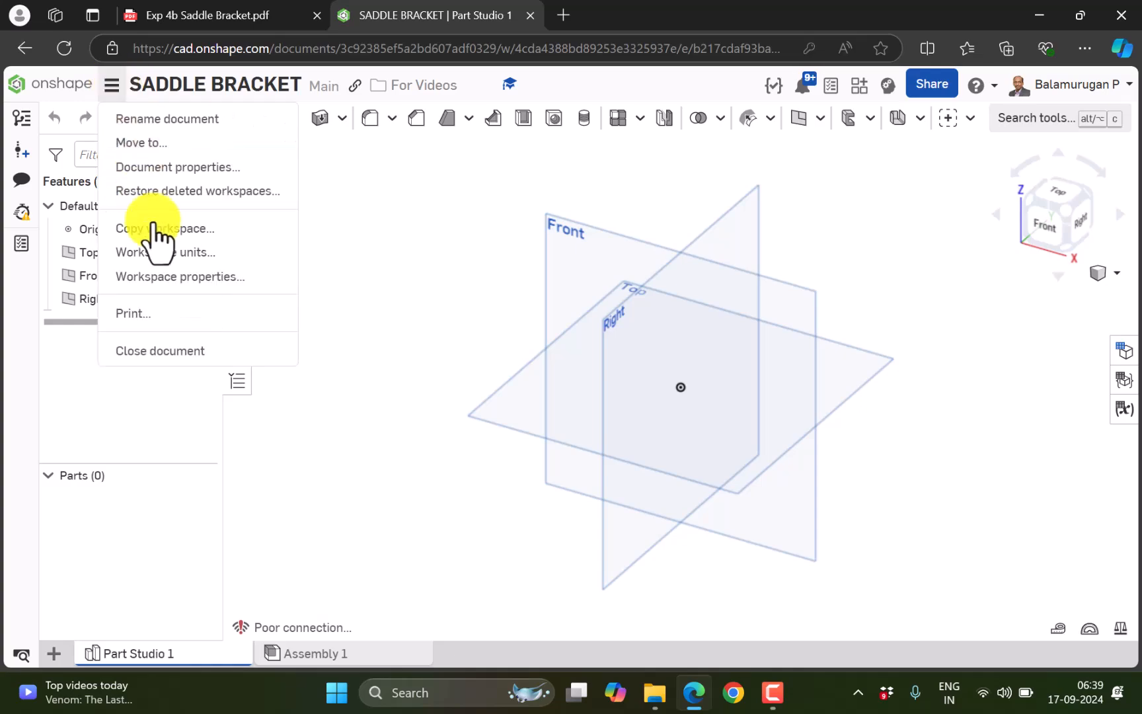
{"action": "left_click", "coordinate": [209, 252]}
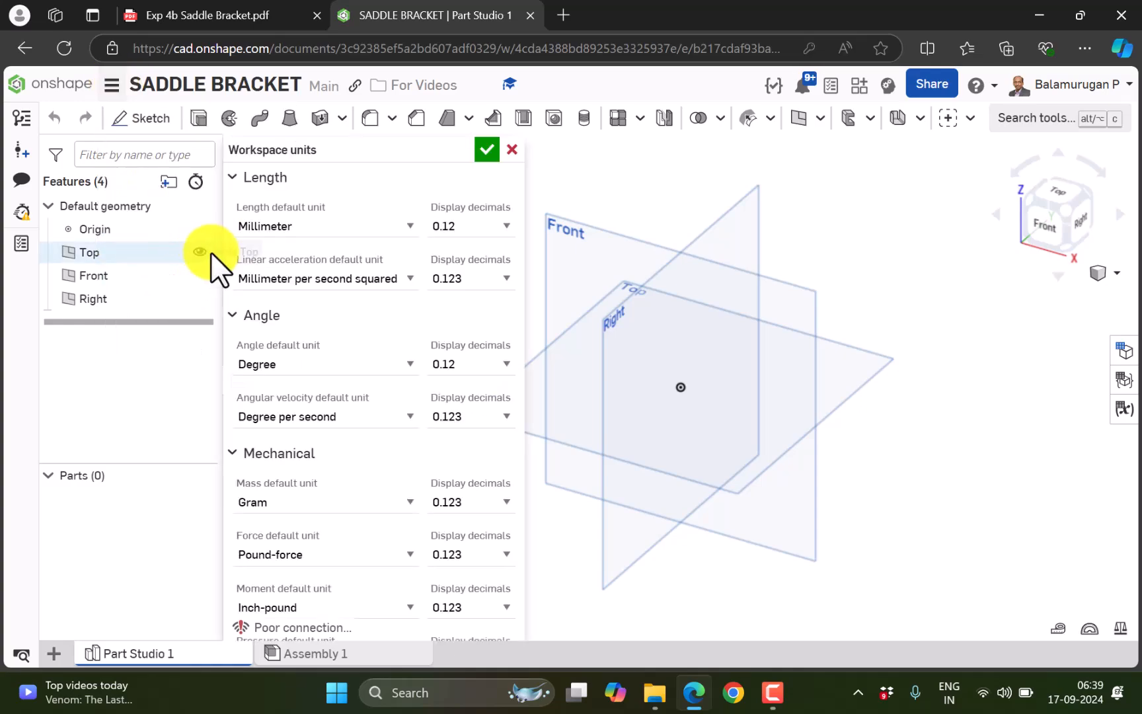
{"action": "left_click", "coordinate": [357, 225]}
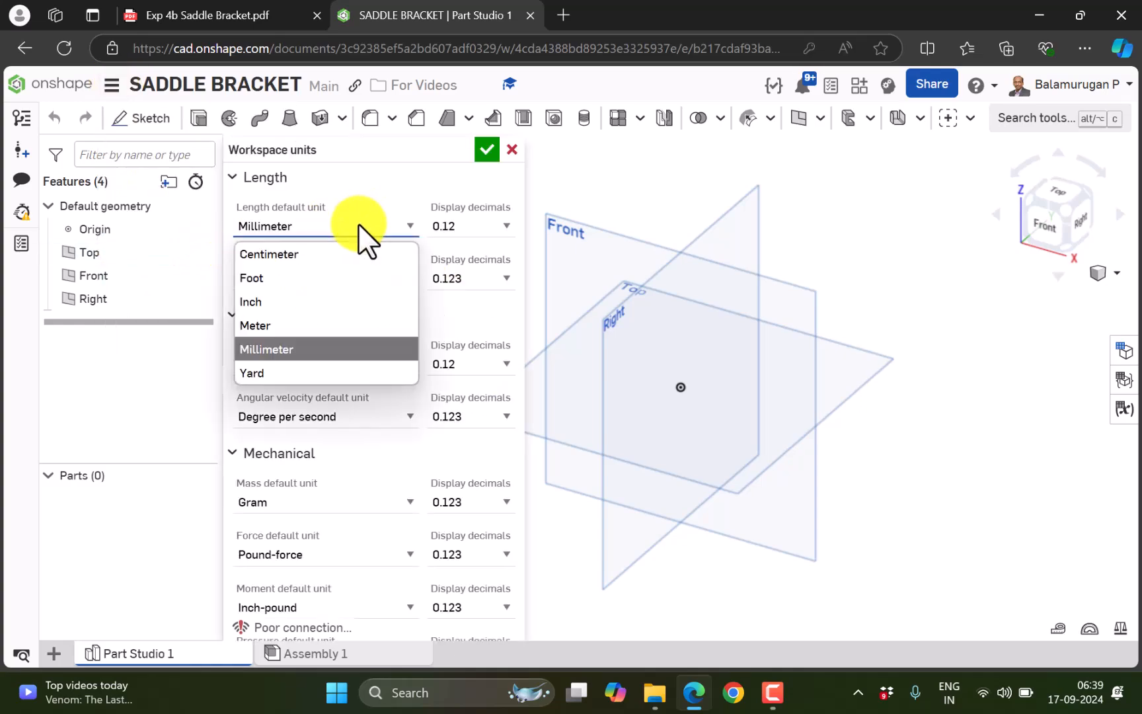
{"action": "left_click", "coordinate": [279, 301]}
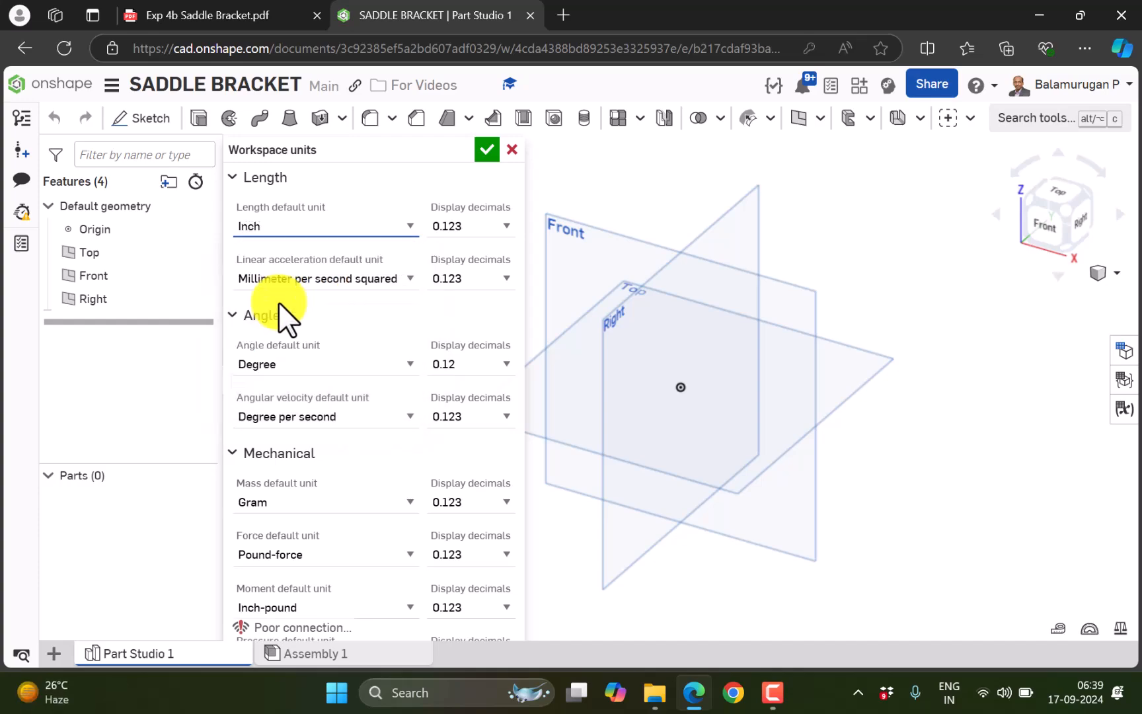
{"action": "left_click", "coordinate": [488, 151]}
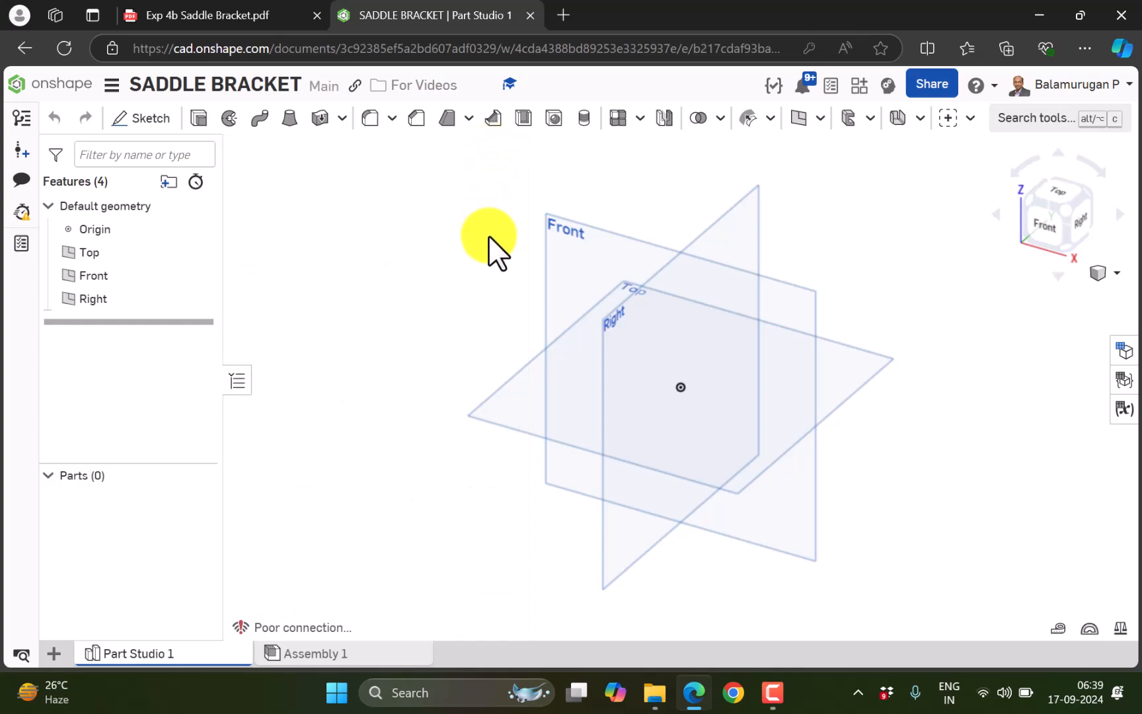
Start a sketch on the Top plane, viewed straight on, and check the base dimensions in the saddle bracket PDF
{"action": "left_click", "coordinate": [505, 417]}
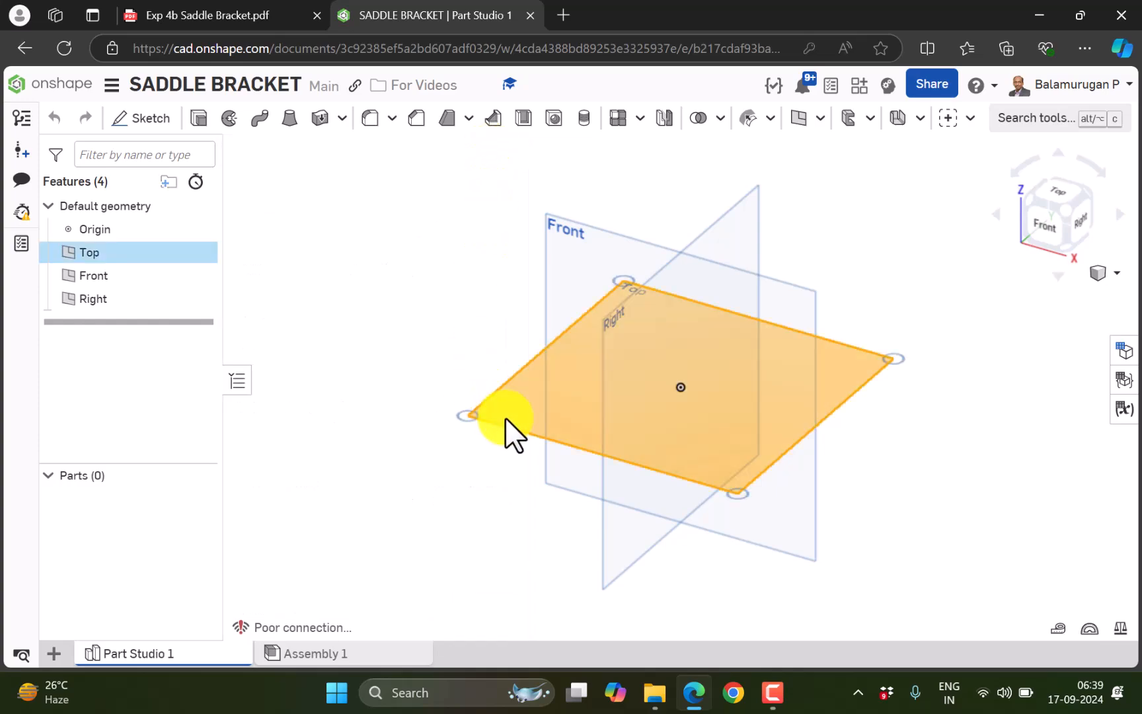
{"action": "left_click", "coordinate": [147, 129]}
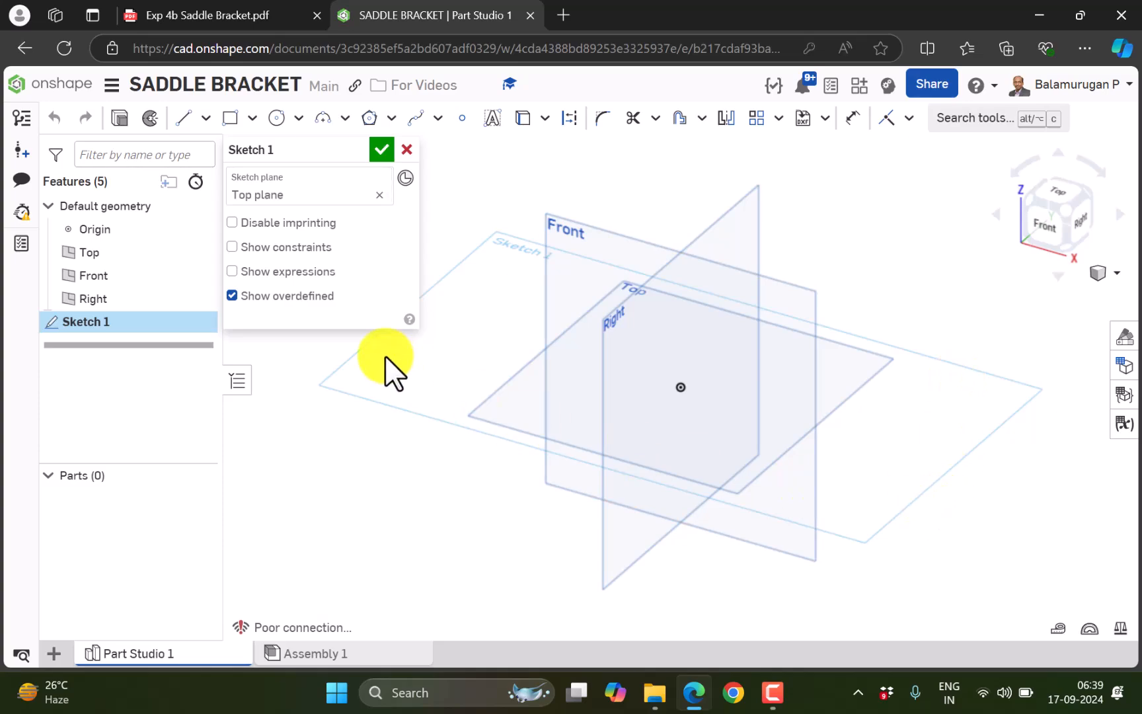
{"action": "key", "text": "n"}
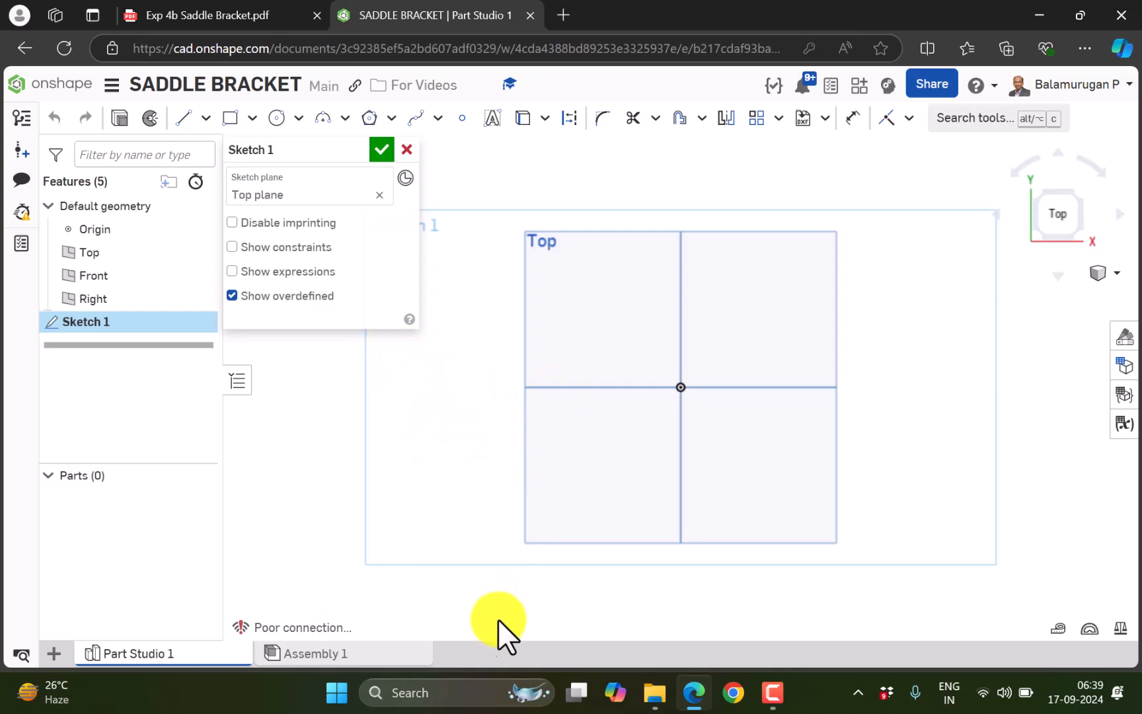
{"action": "left_click", "coordinate": [205, 20]}
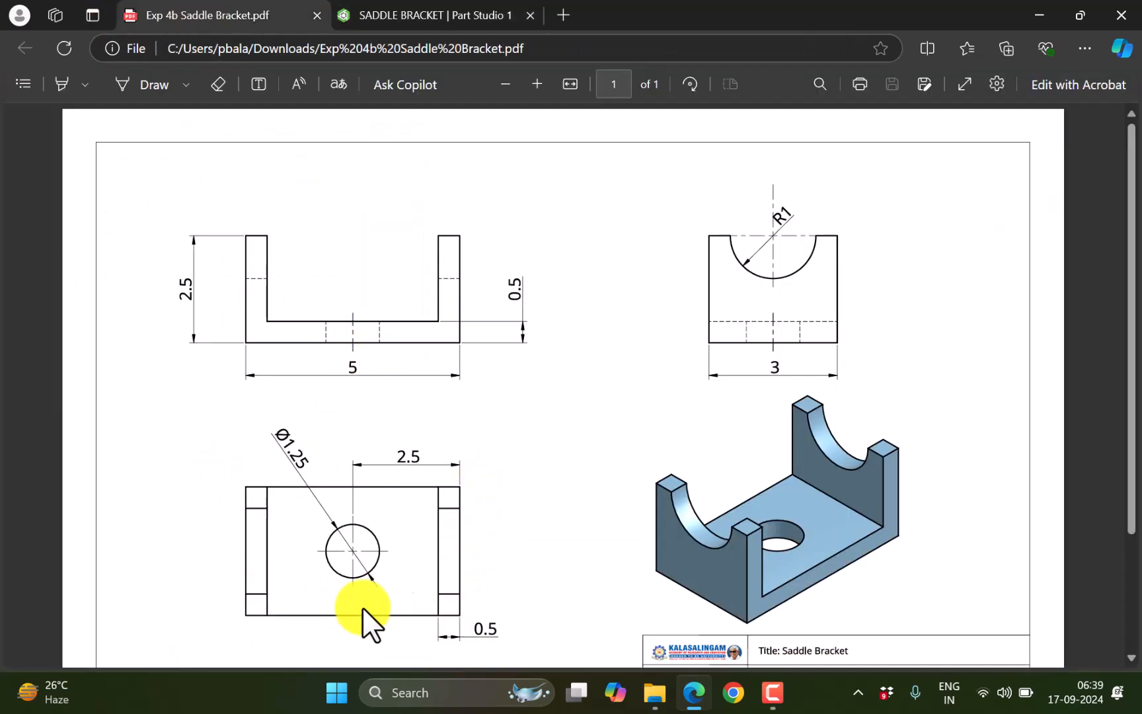
{"action": "scroll", "coordinate": [663, 458], "scroll_direction": "down", "scroll_amount": 2}
{"action": "scroll", "coordinate": [659, 458], "scroll_direction": "up", "scroll_amount": 1}
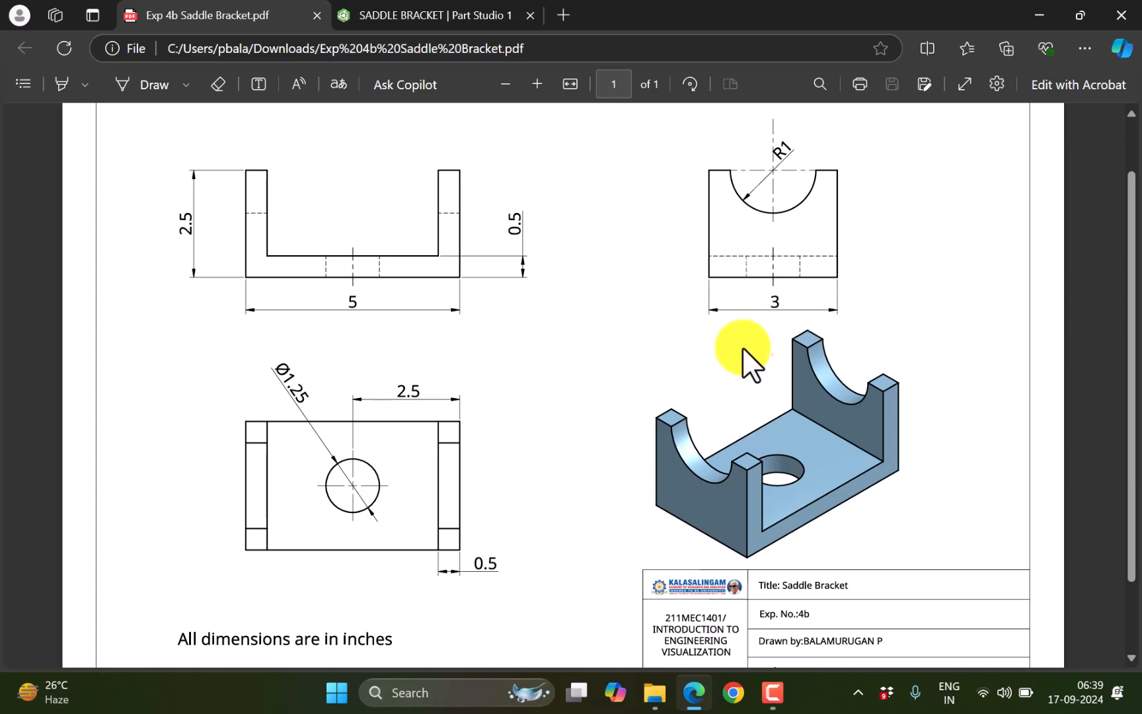
{"action": "left_click", "coordinate": [455, 14]}
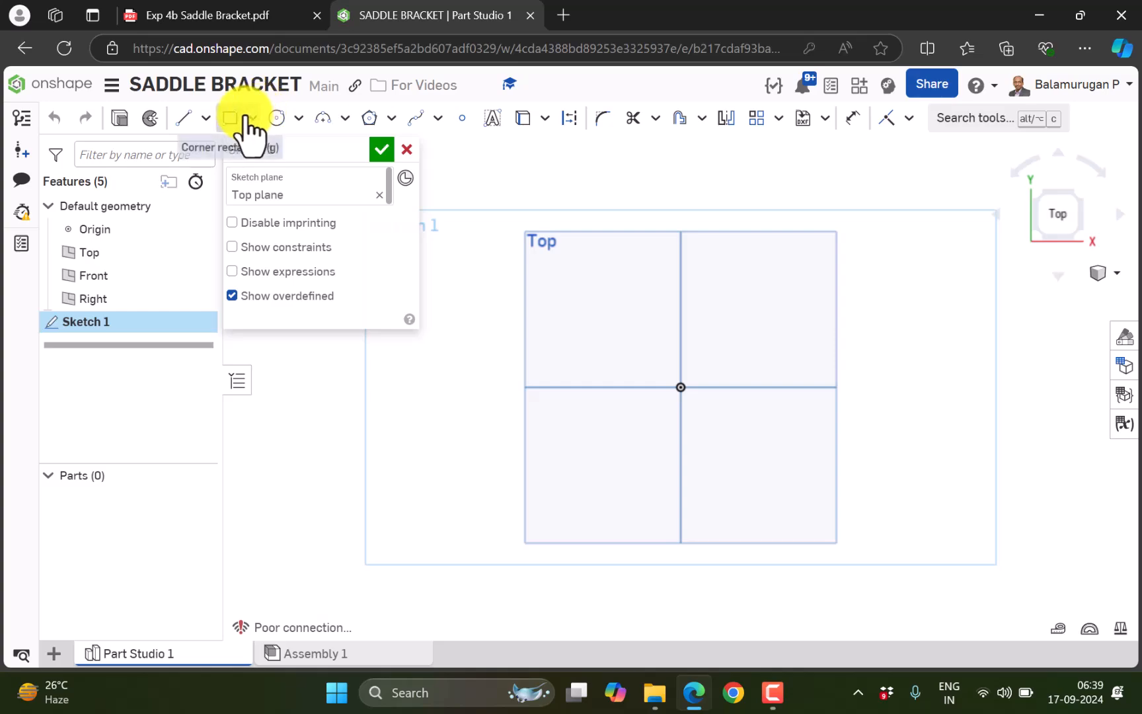
Draw a center point rectangle at the origin, 5 in wide and 3 in high, and move its width dimension clear of the edge
{"action": "left_click", "coordinate": [252, 117]}
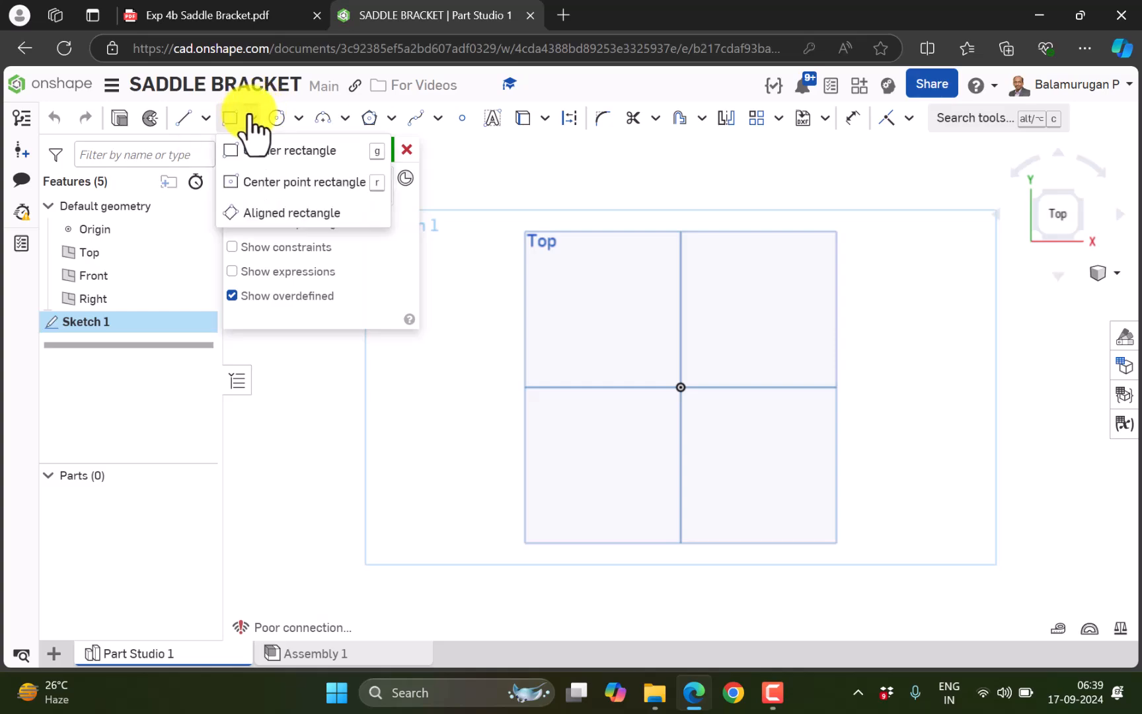
{"action": "left_click", "coordinate": [289, 178]}
{"action": "left_click", "coordinate": [681, 388]}
{"action": "left_click", "coordinate": [802, 448]}
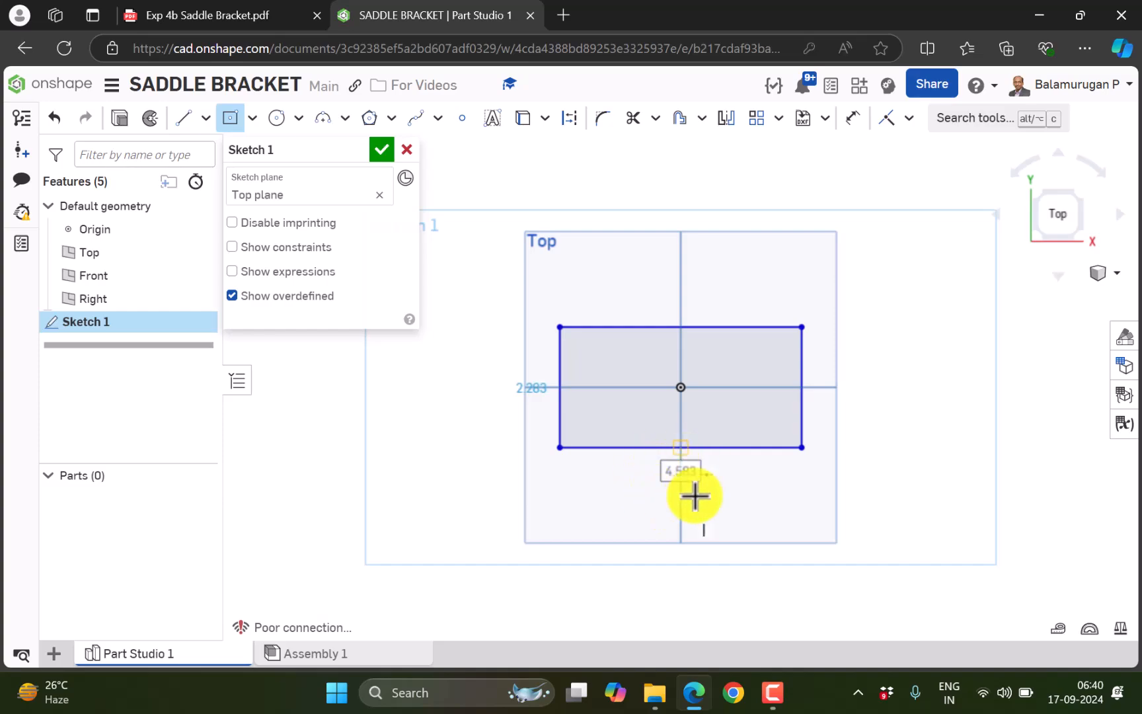
{"action": "type", "text": "5"}
{"action": "key", "text": "Return"}
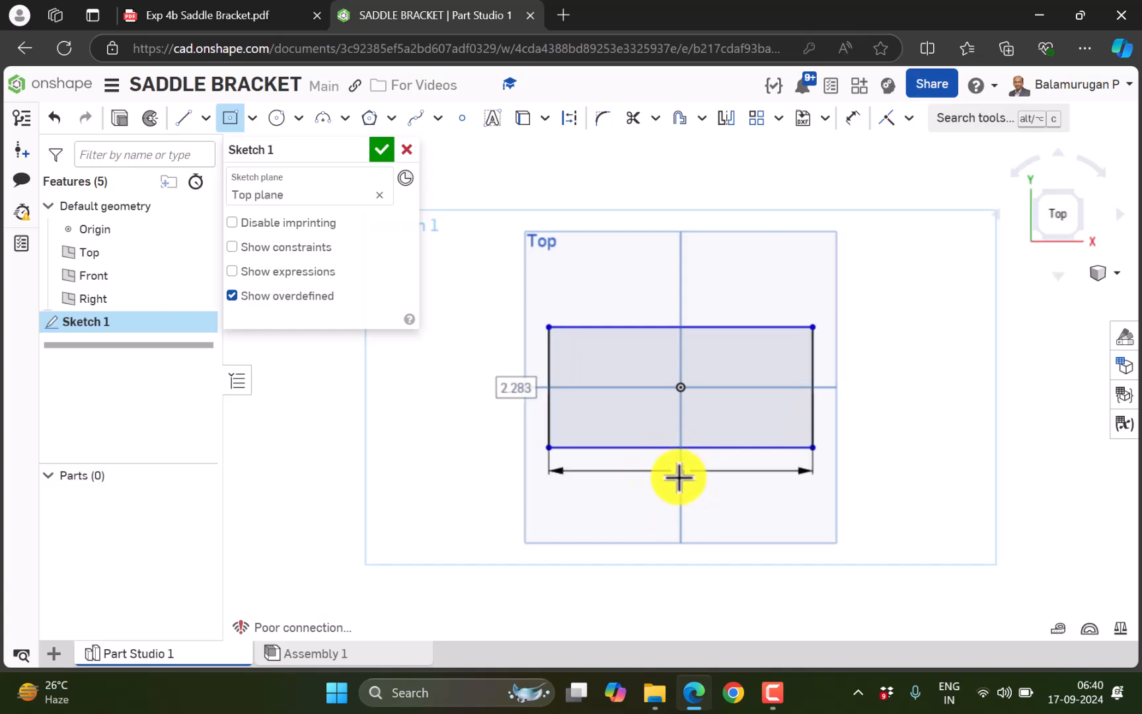
{"action": "type", "text": "3"}
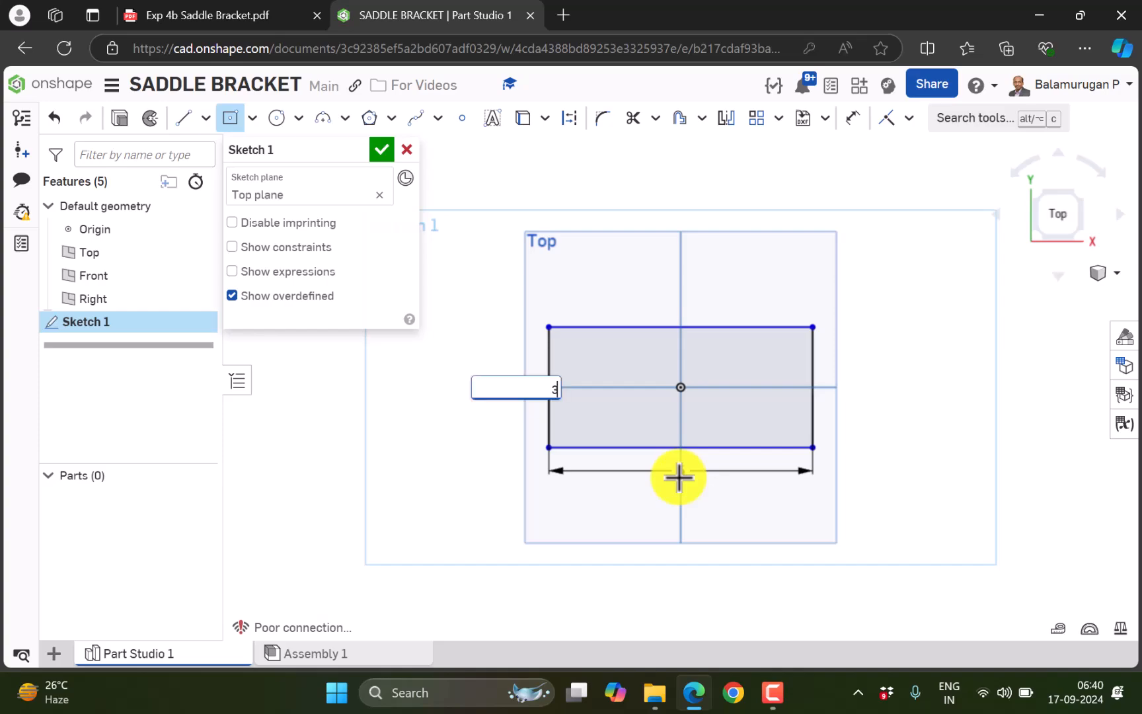
{"action": "key", "text": "Return"}
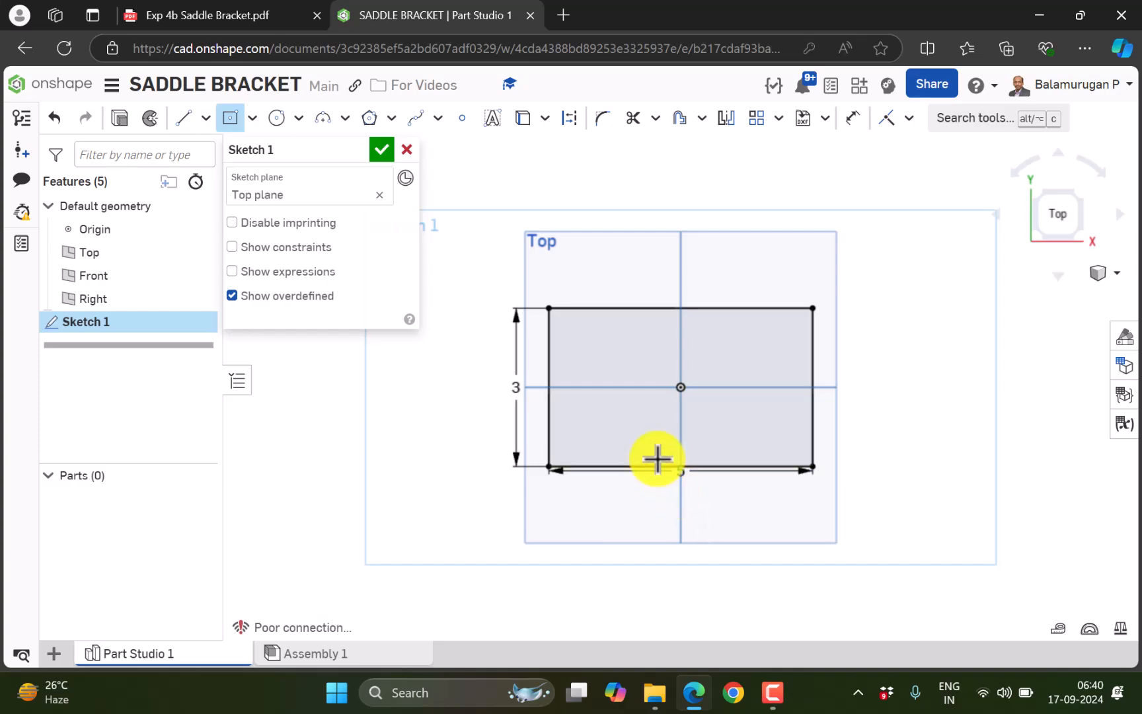
{"action": "key", "text": "Escape"}
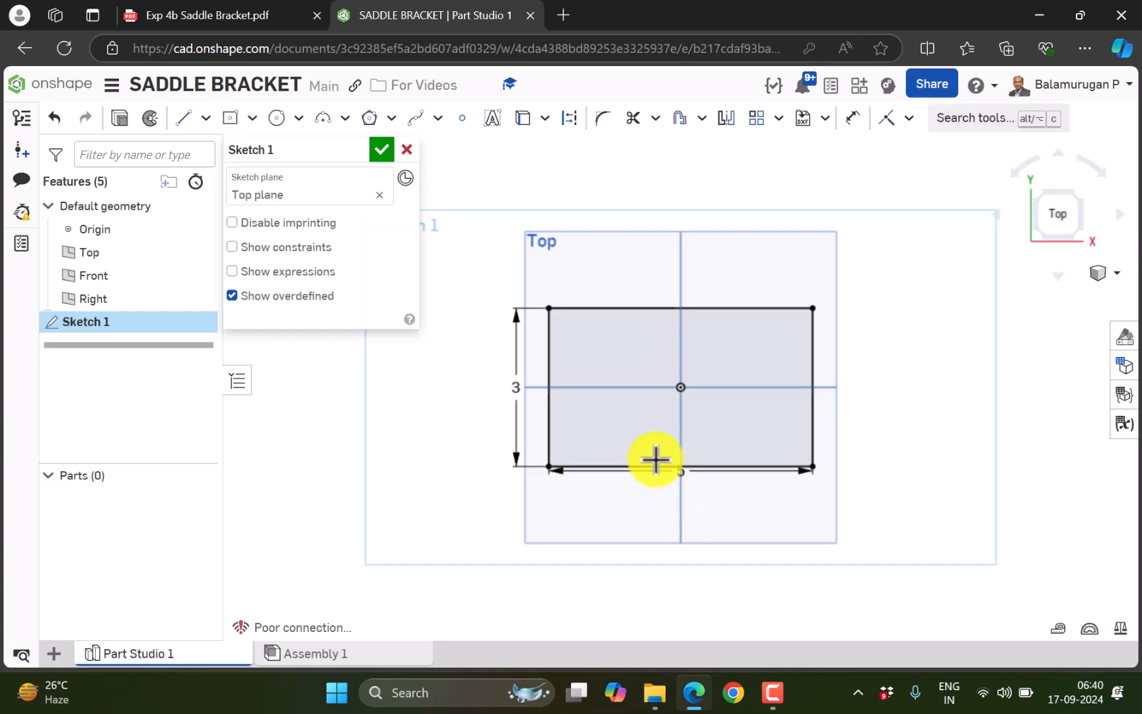
{"action": "left_click_drag", "start_coordinate": [681, 474], "coordinate": [682, 488]}
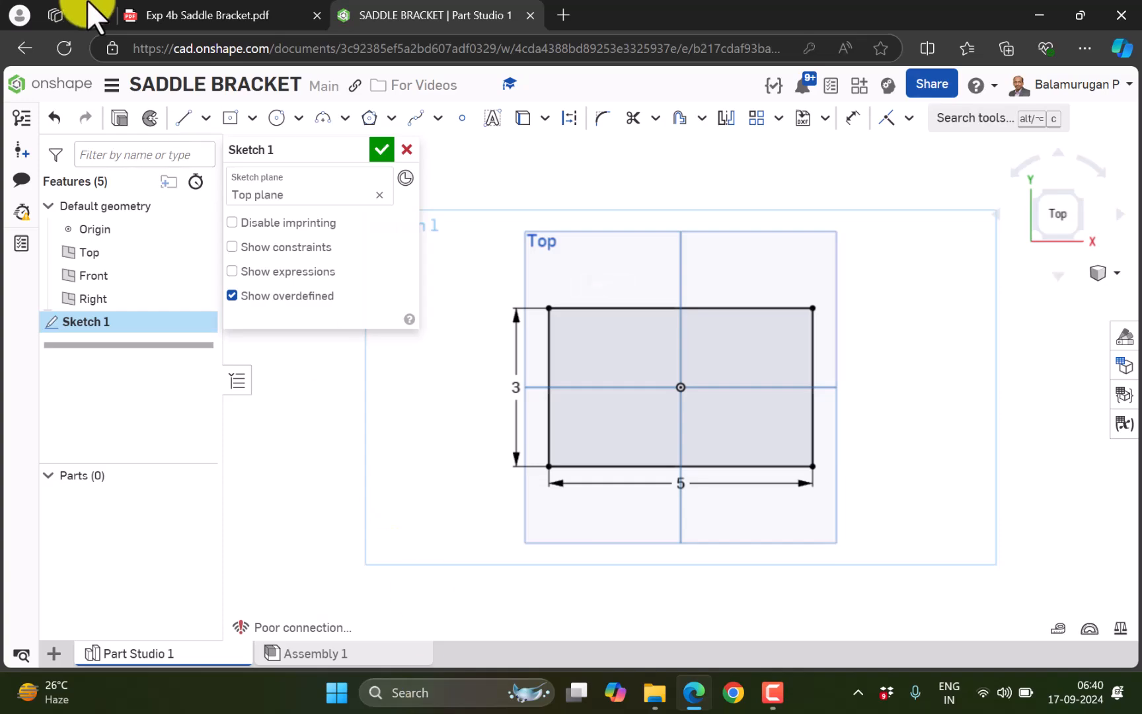
Check the hole size in the saddle bracket PDF, draw a 1.25 in diameter circle centred on the origin, and finish the base sketch
{"action": "left_click", "coordinate": [187, 20]}
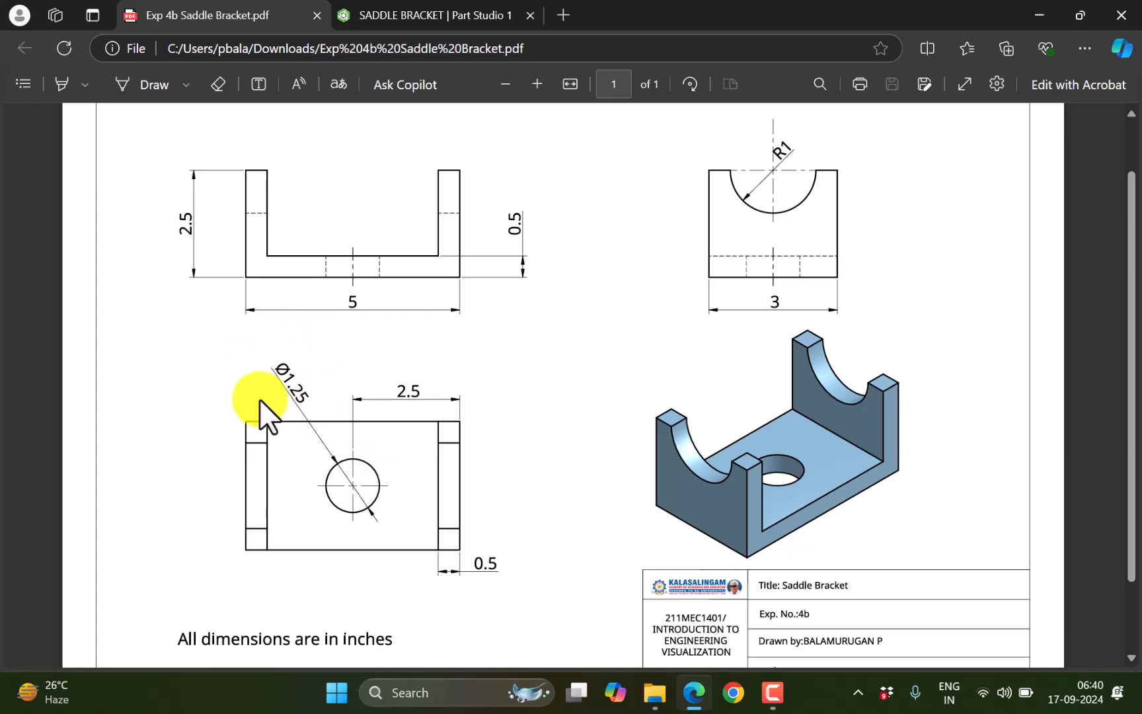
{"action": "left_click", "coordinate": [439, 15]}
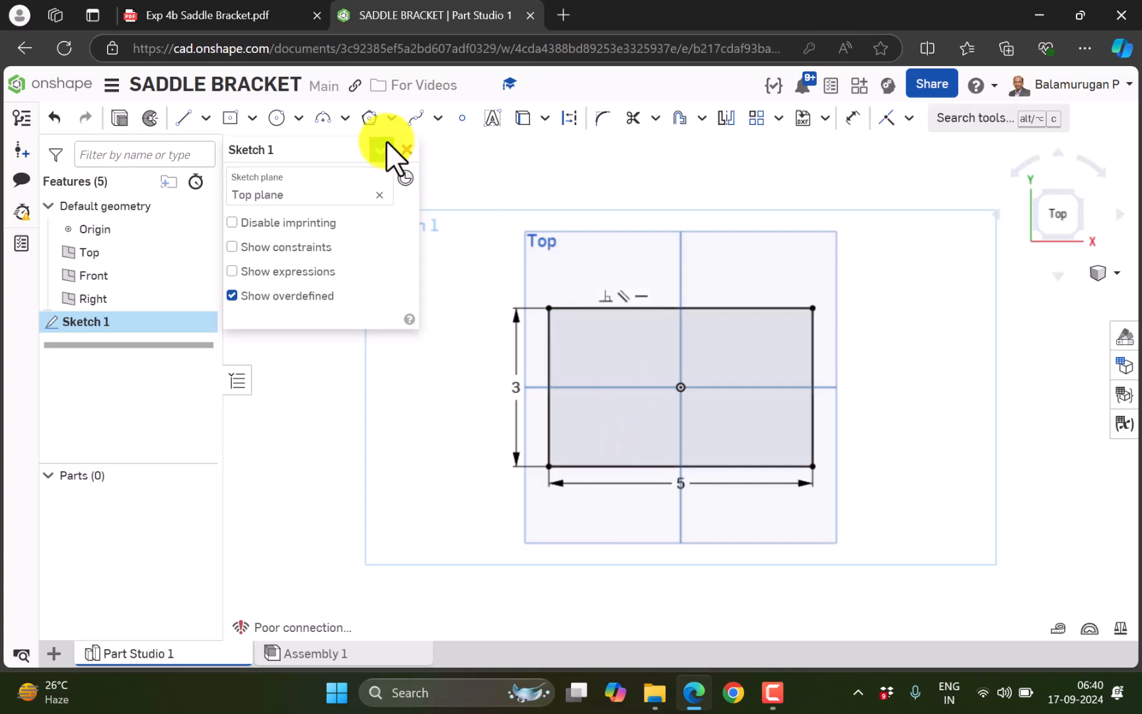
{"action": "left_click", "coordinate": [277, 119]}
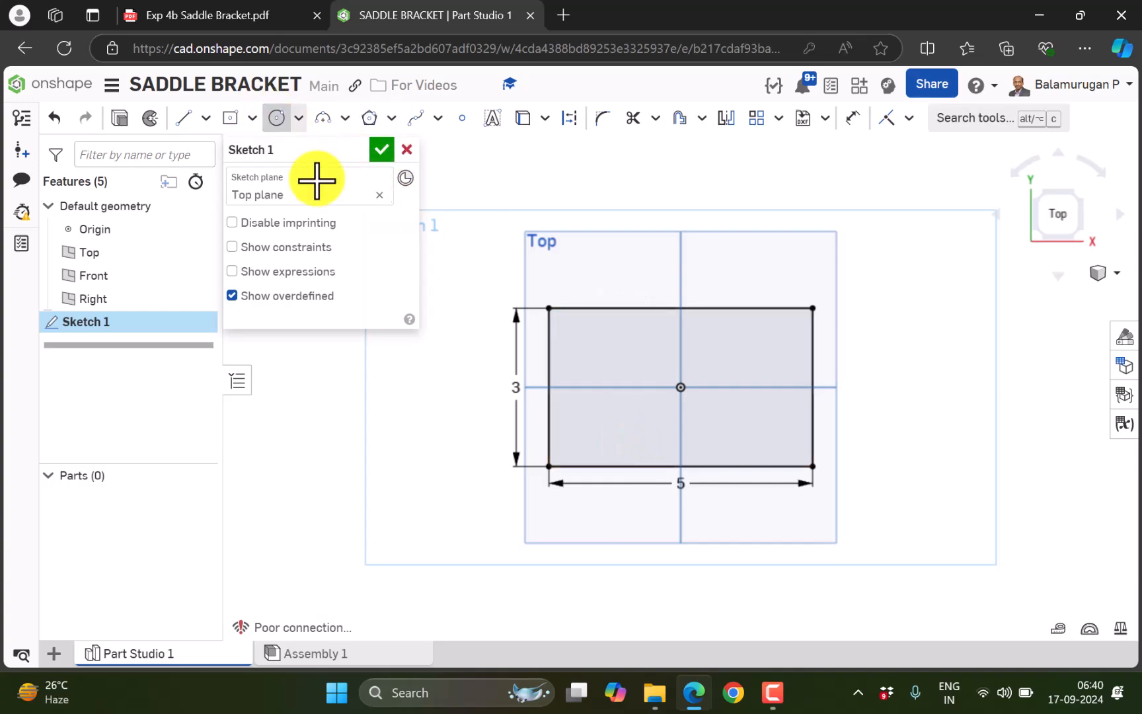
{"action": "left_click", "coordinate": [681, 387]}
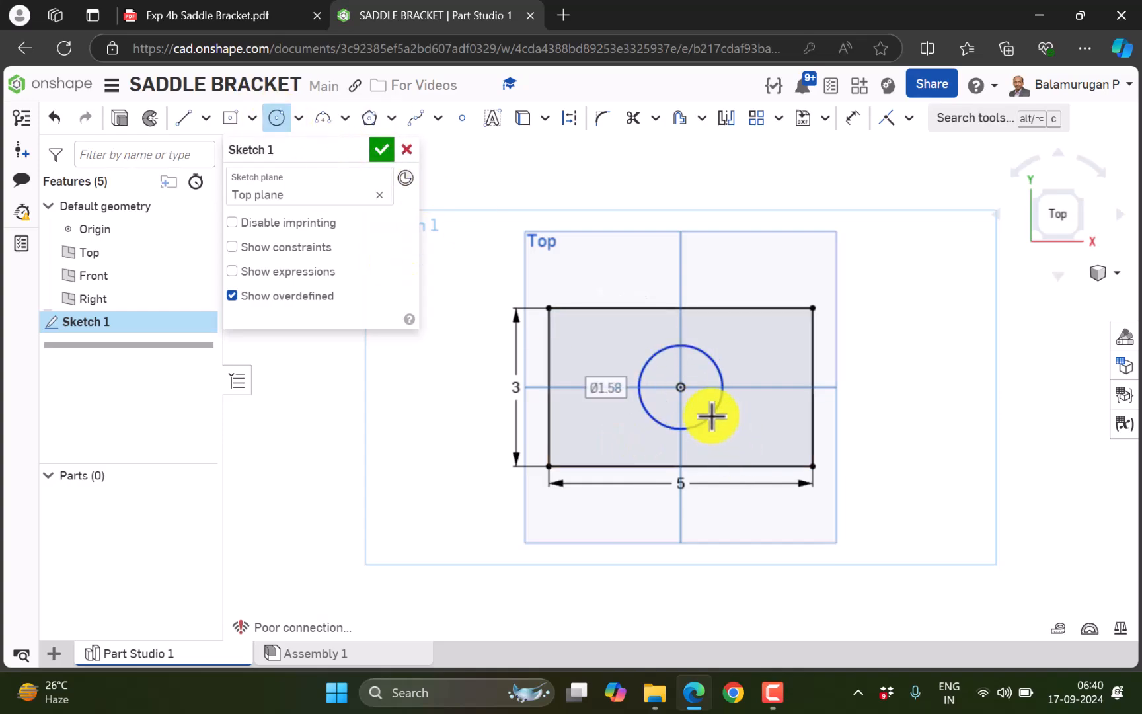
{"action": "left_click", "coordinate": [711, 417]}
{"action": "type", "text": "1.25"}
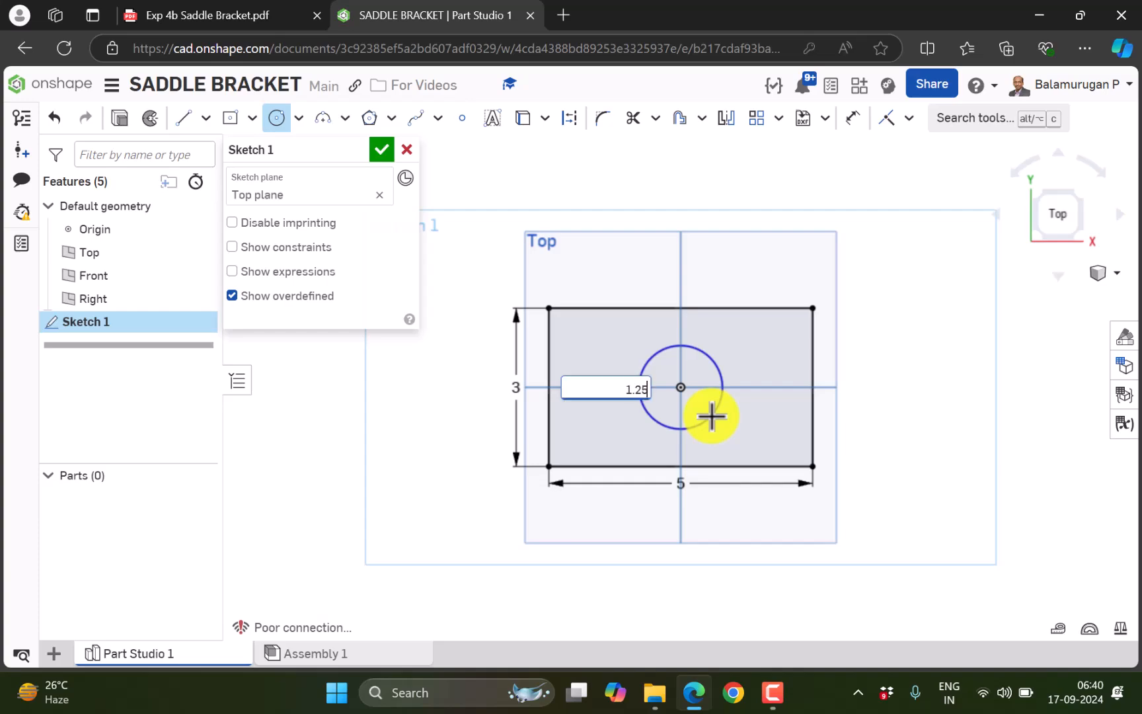
{"action": "key", "text": "Return"}
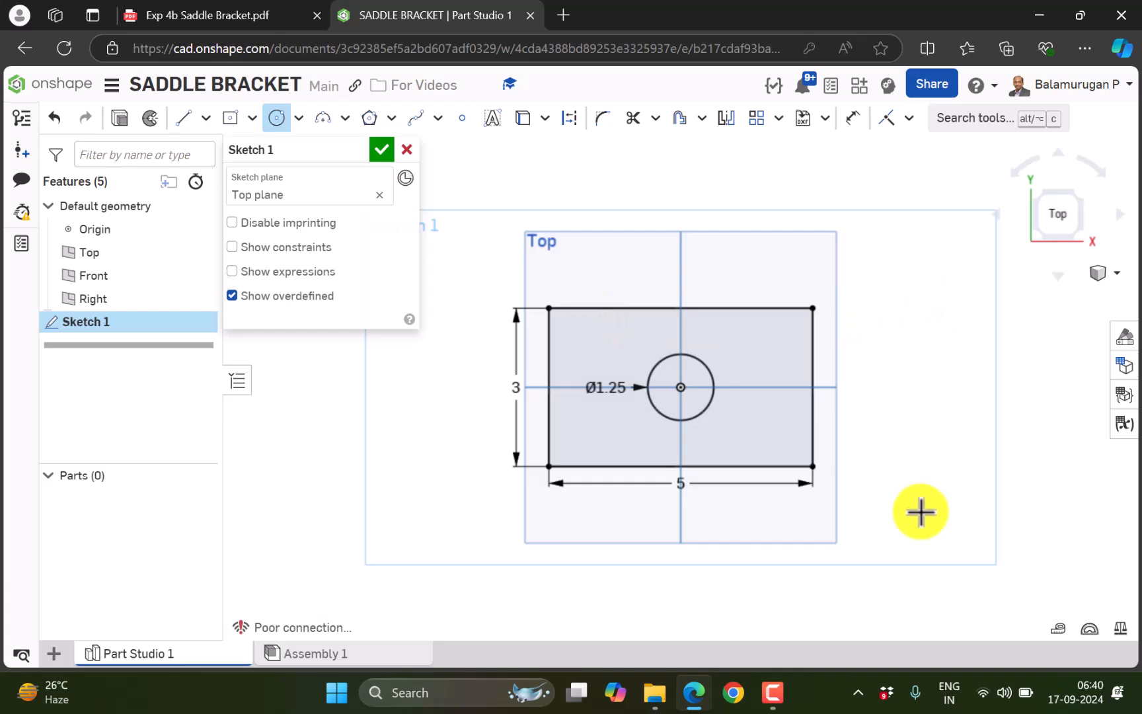
{"action": "left_click", "coordinate": [382, 147]}
Extrude the rectangular region around the circle as a new solid 0.5 in deep, checking the base thickness in the PDF
{"action": "right_click_drag", "start_coordinate": [536, 491], "coordinate": [533, 463]}
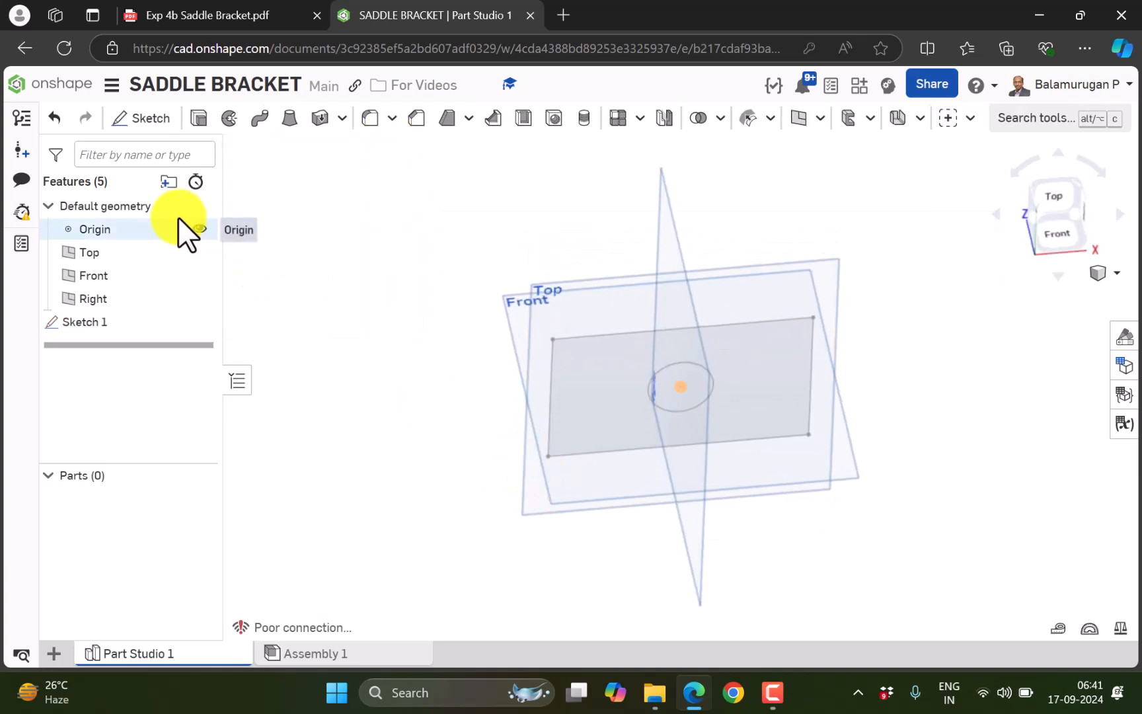
{"action": "left_click", "coordinate": [198, 119]}
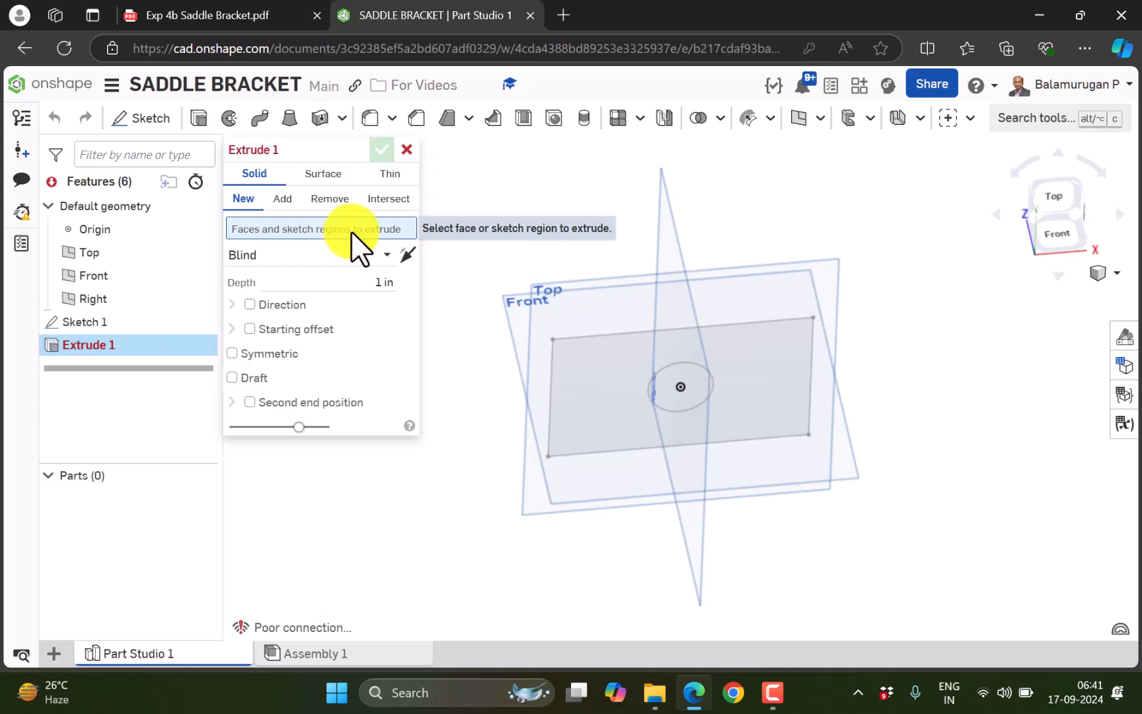
{"action": "left_click", "coordinate": [607, 392]}
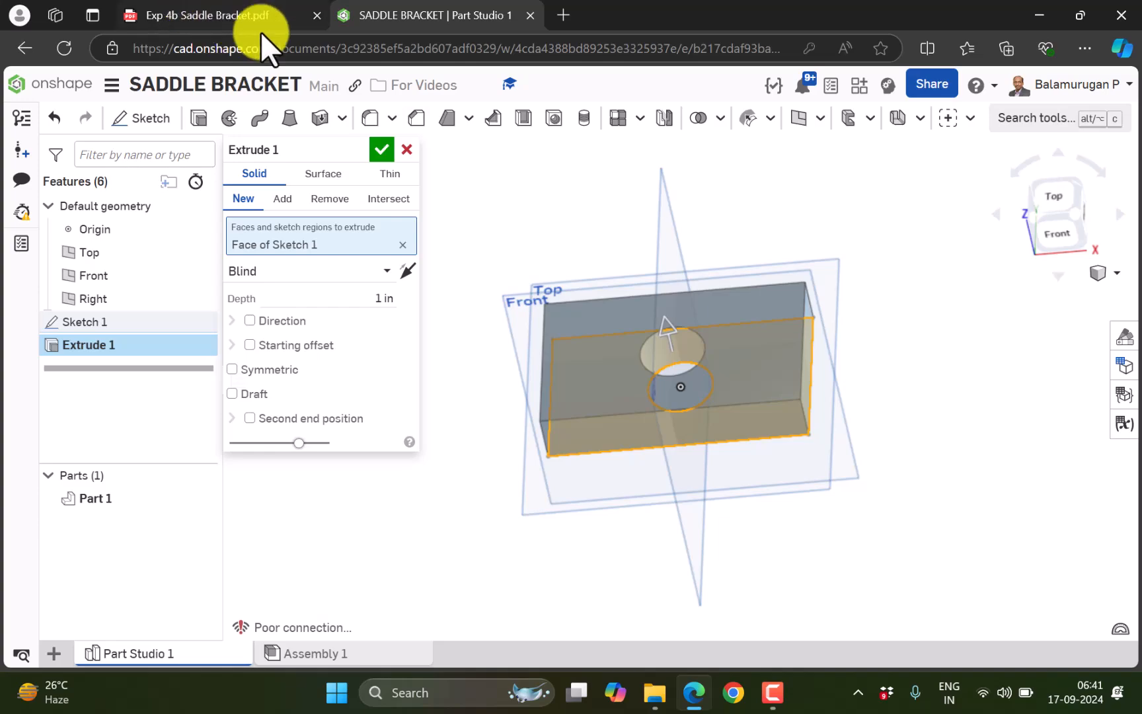
{"action": "left_click", "coordinate": [210, 9]}
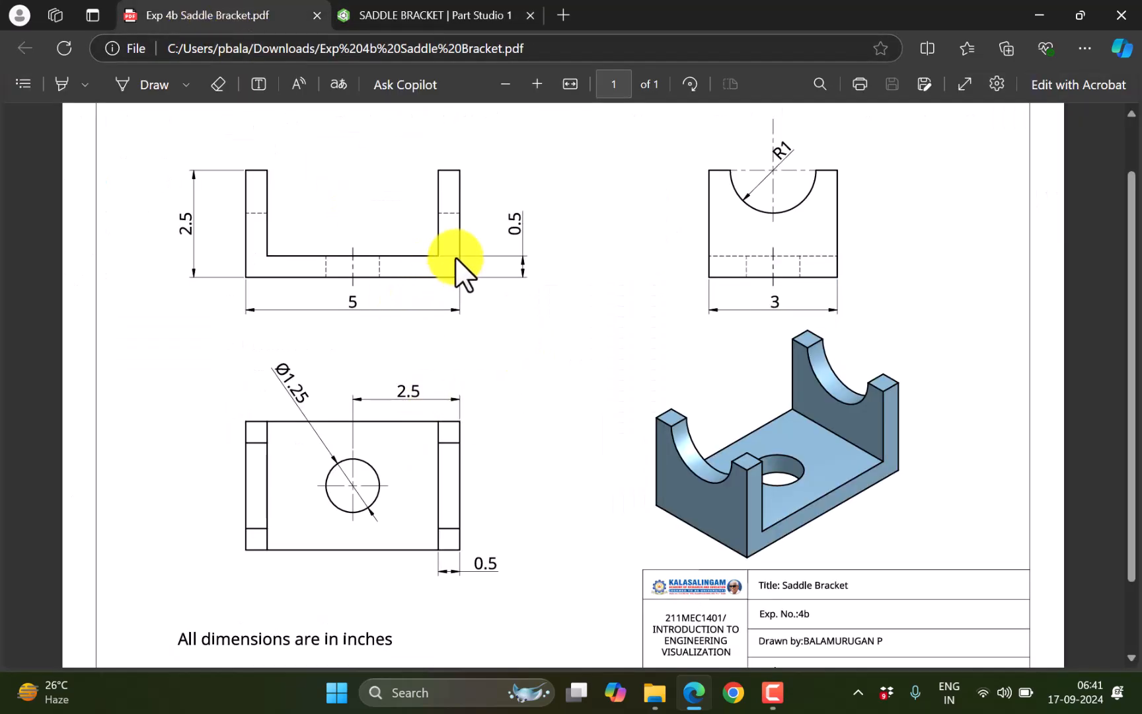
{"action": "left_click", "coordinate": [445, 10]}
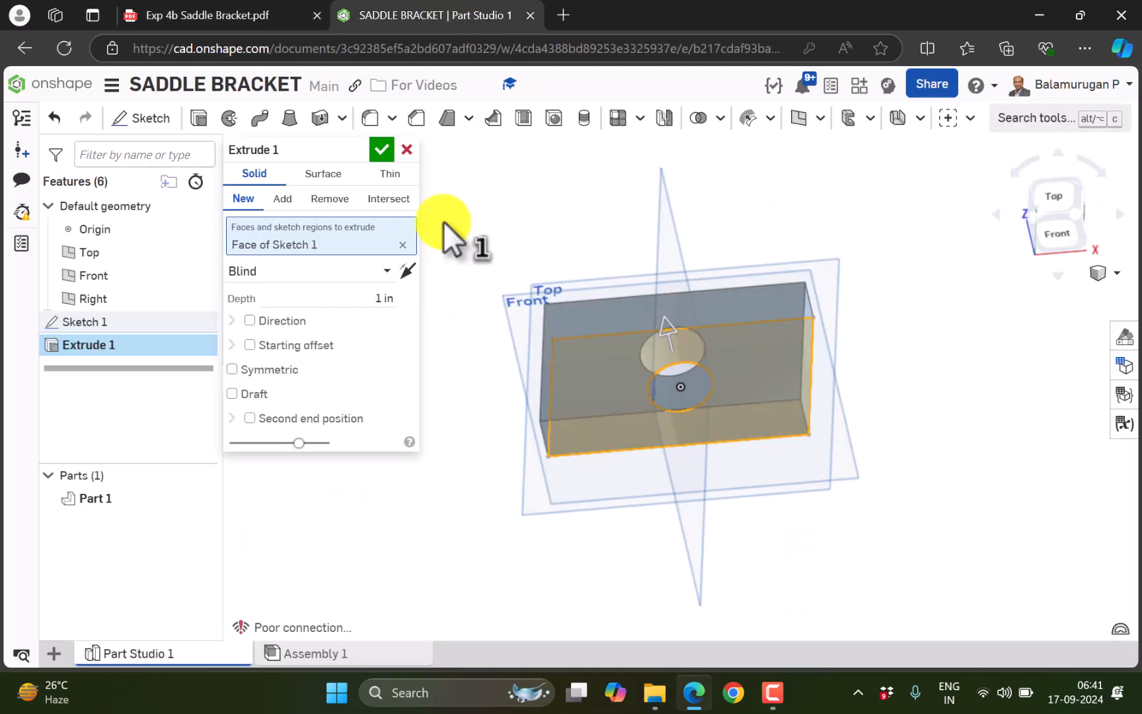
{"action": "left_click", "coordinate": [362, 298]}
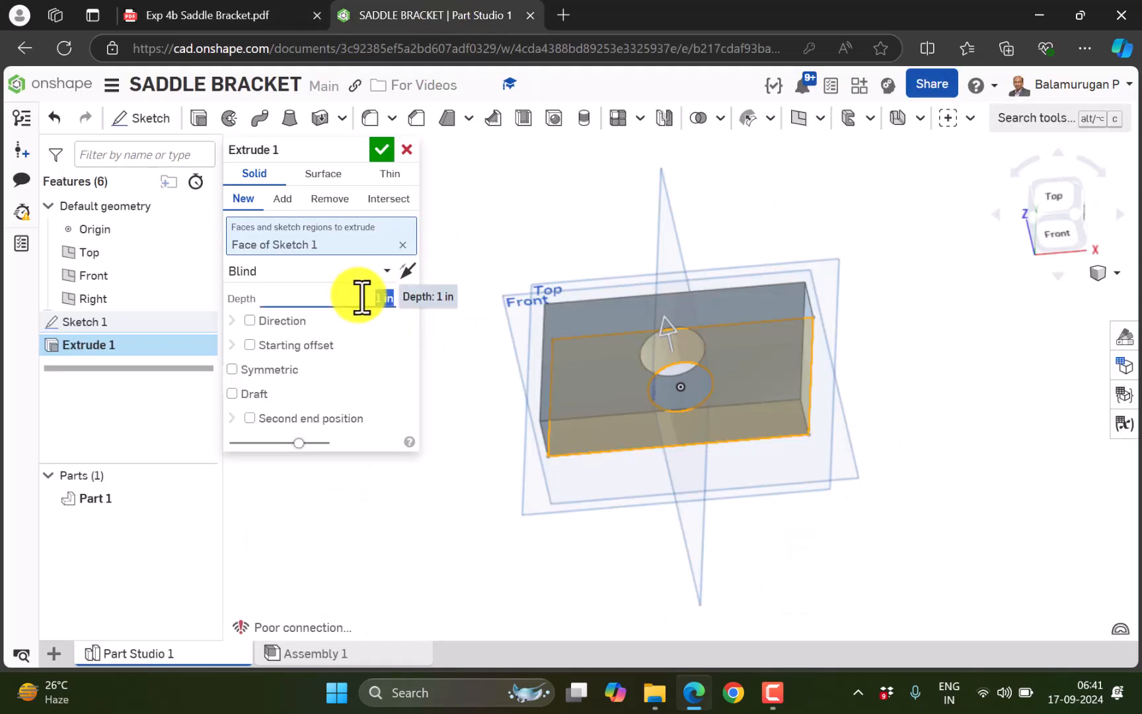
{"action": "key", "text": "BackSpace"}
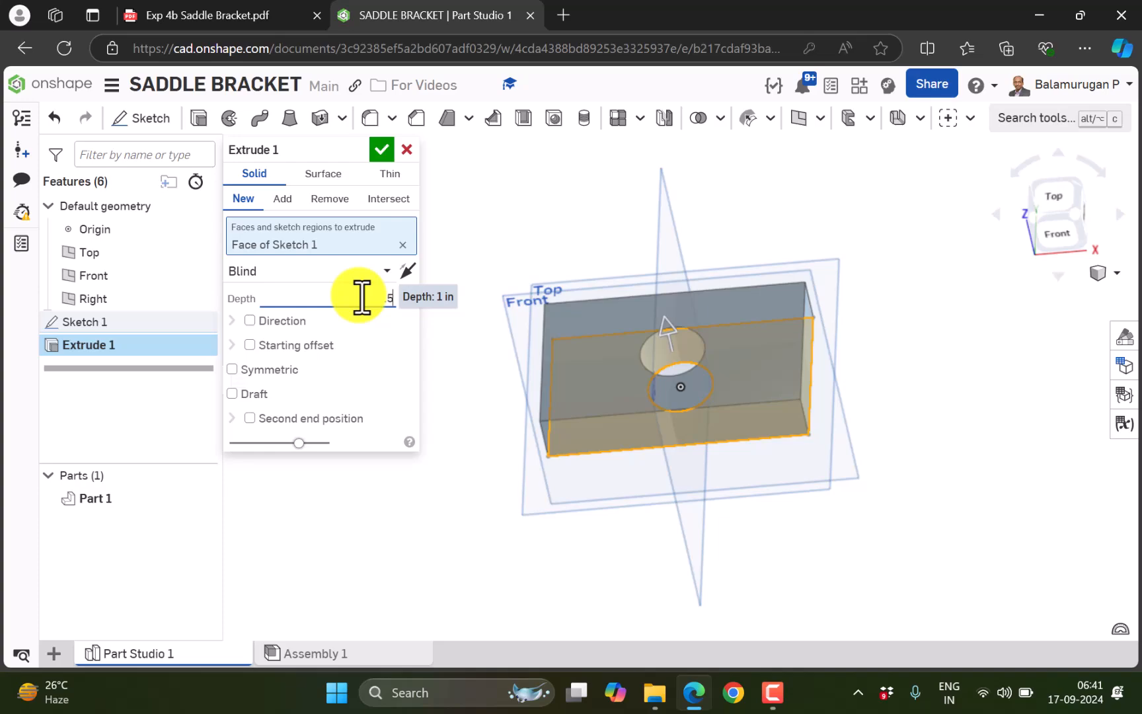
{"action": "left_click", "coordinate": [381, 146]}
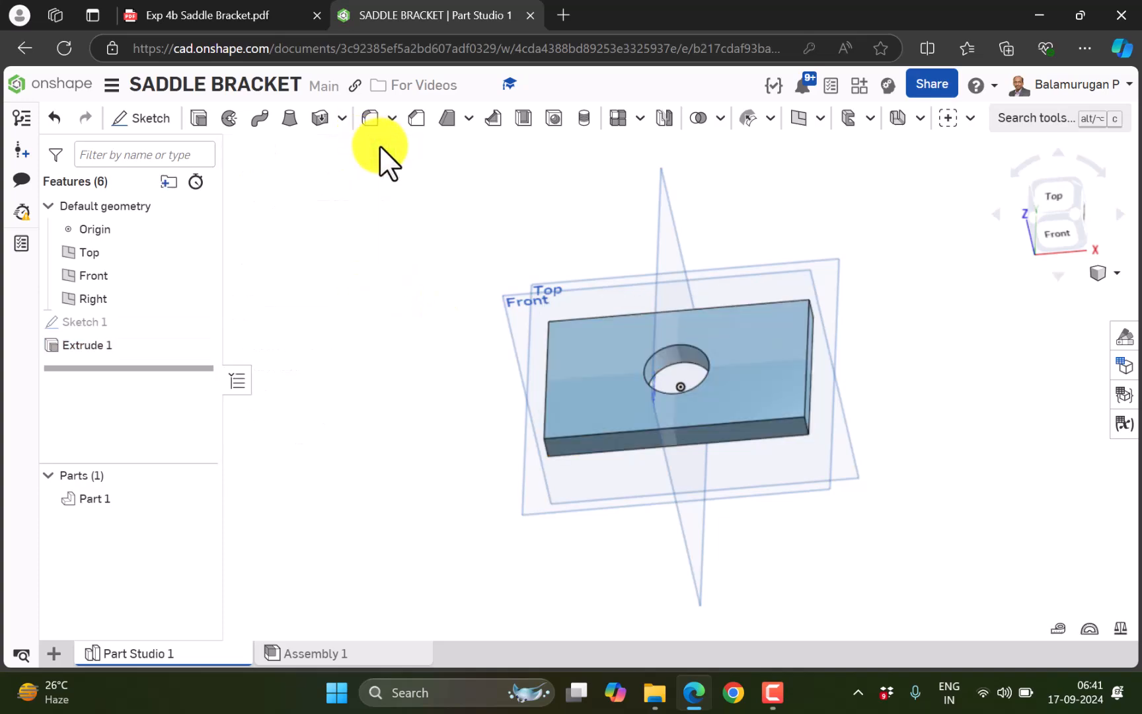
Review the upright walls in the saddle bracket PDF and start a sketch on the base plate's left end face, viewed straight on
{"action": "mouse_move", "coordinate": [458, 436]}
{"action": "right_mouse_down"}
{"action": "mouse_move", "coordinate": [467, 396]}
{"action": "mouse_move", "coordinate": [458, 414]}
{"action": "right_mouse_up"}
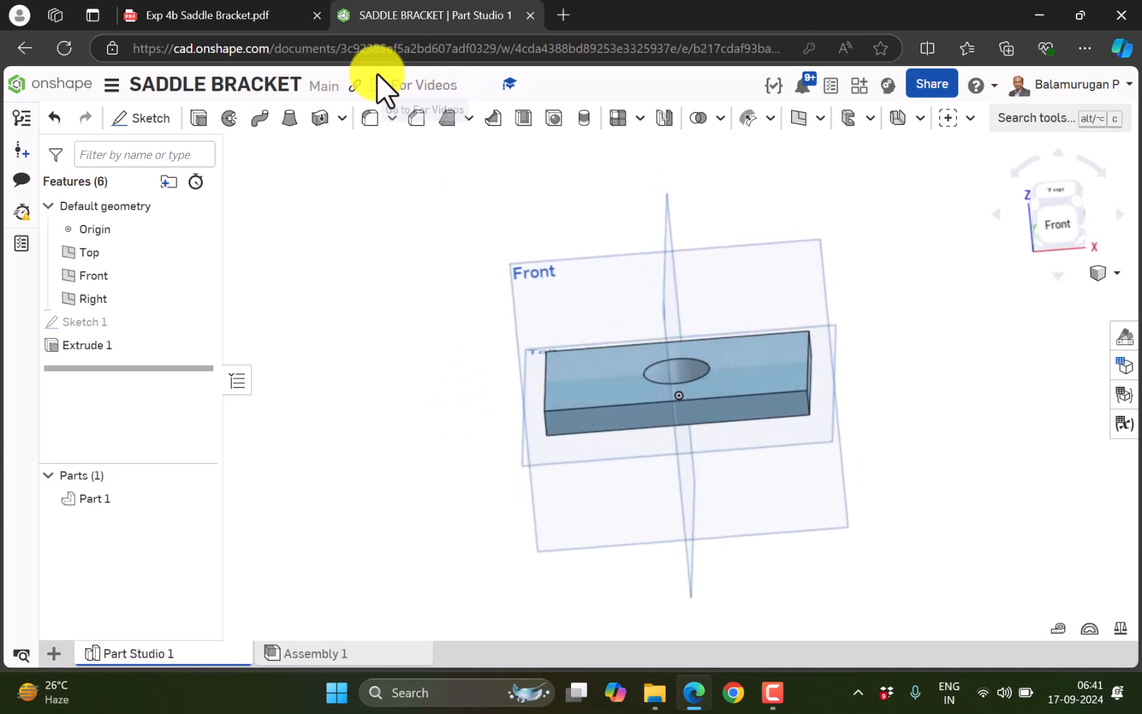
{"action": "left_click", "coordinate": [232, 20]}
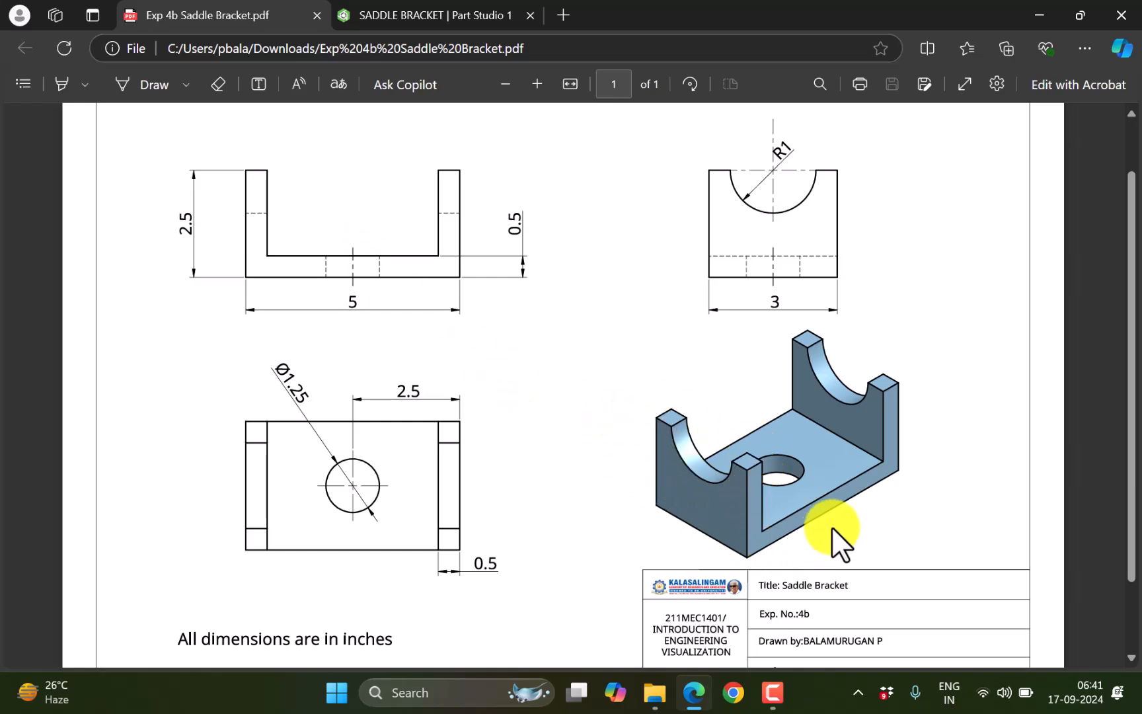
{"action": "scroll", "coordinate": [827, 489], "scroll_direction": "down", "scroll_amount": 2}
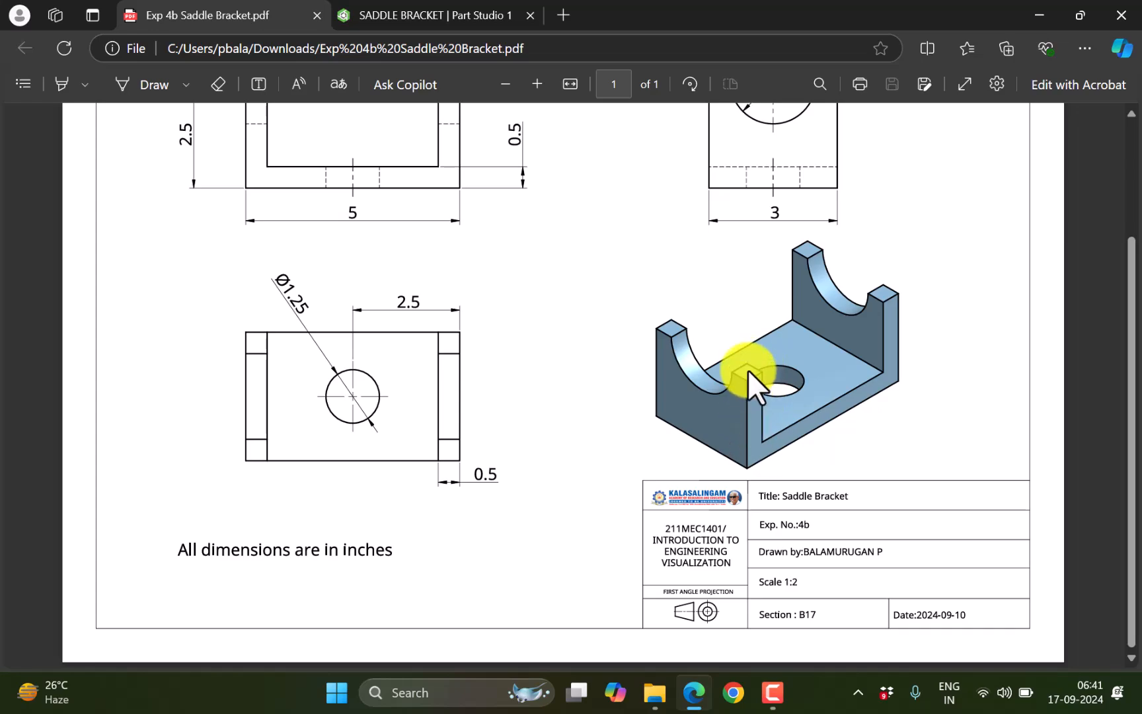
{"action": "scroll", "coordinate": [529, 214], "scroll_direction": "up", "scroll_amount": 2}
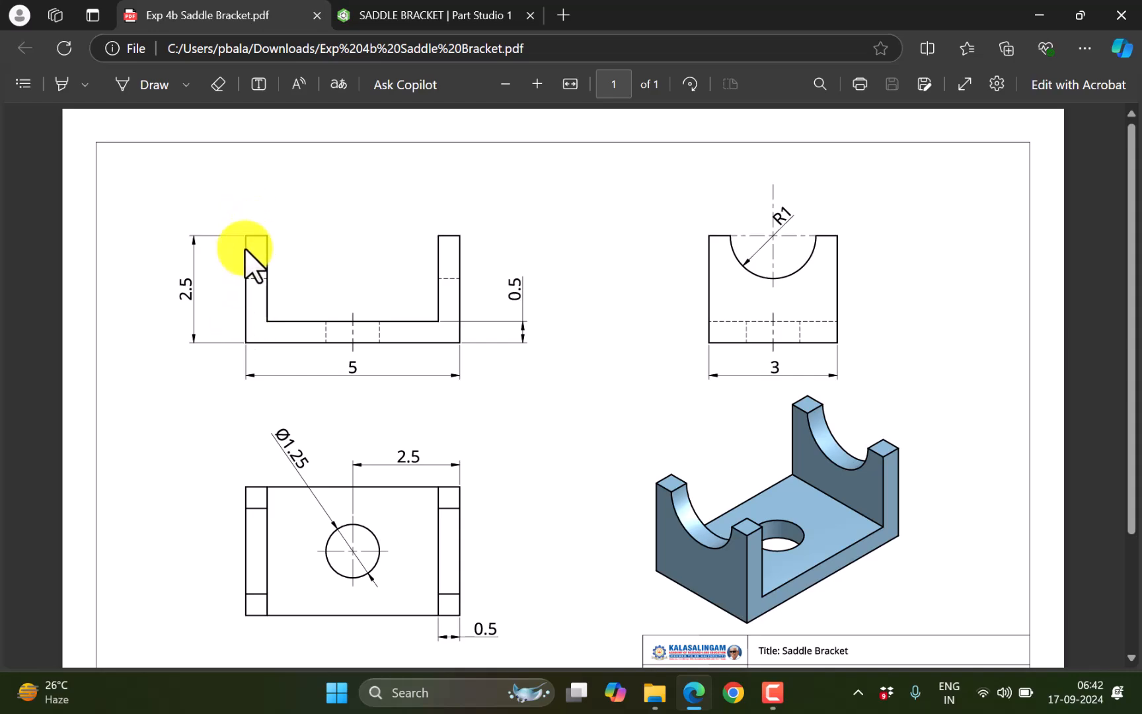
{"action": "left_click", "coordinate": [437, 8]}
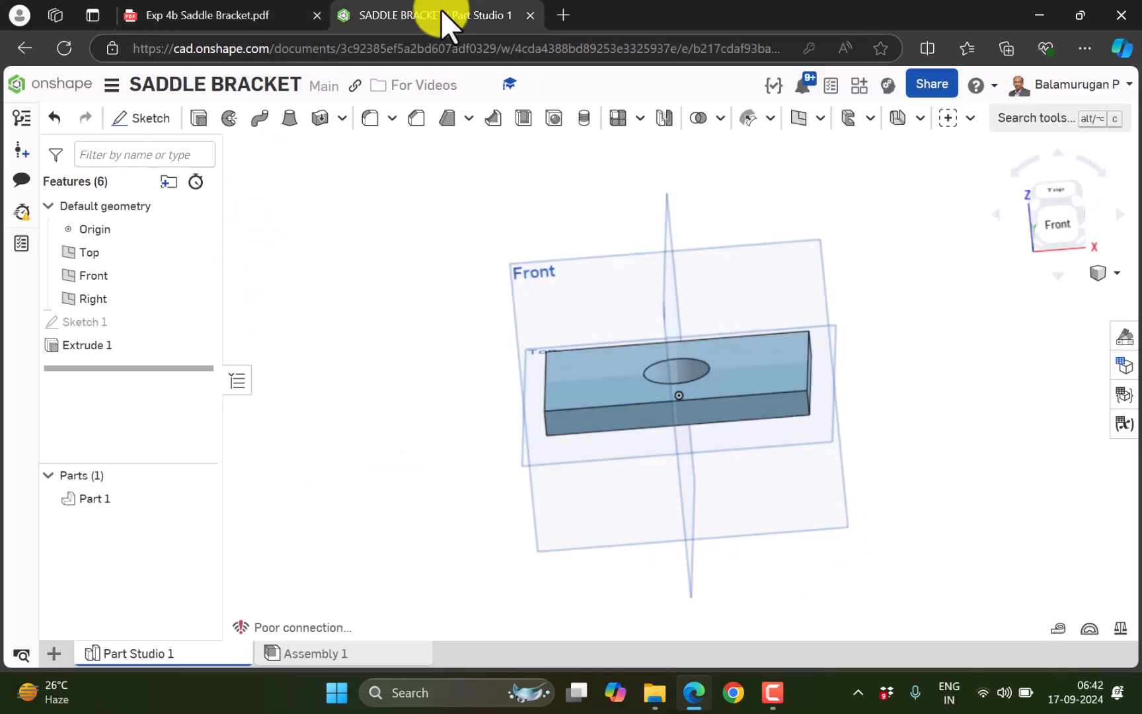
{"action": "right_click_drag", "start_coordinate": [478, 387], "coordinate": [515, 375]}
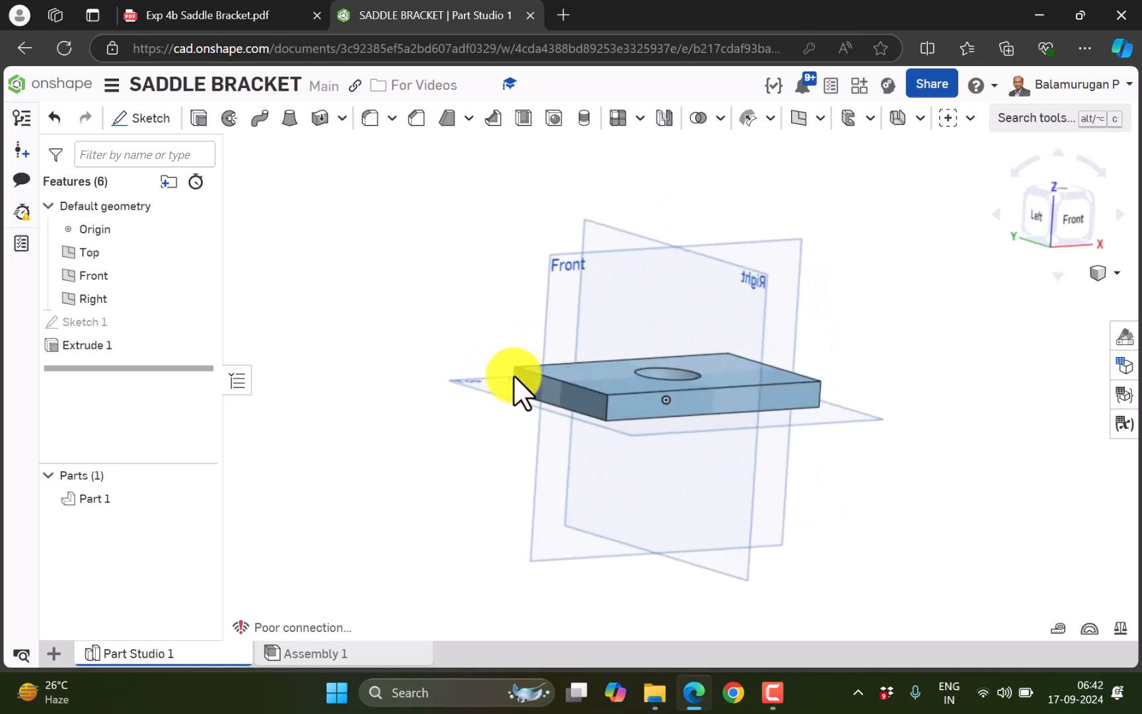
{"action": "left_click", "coordinate": [534, 382]}
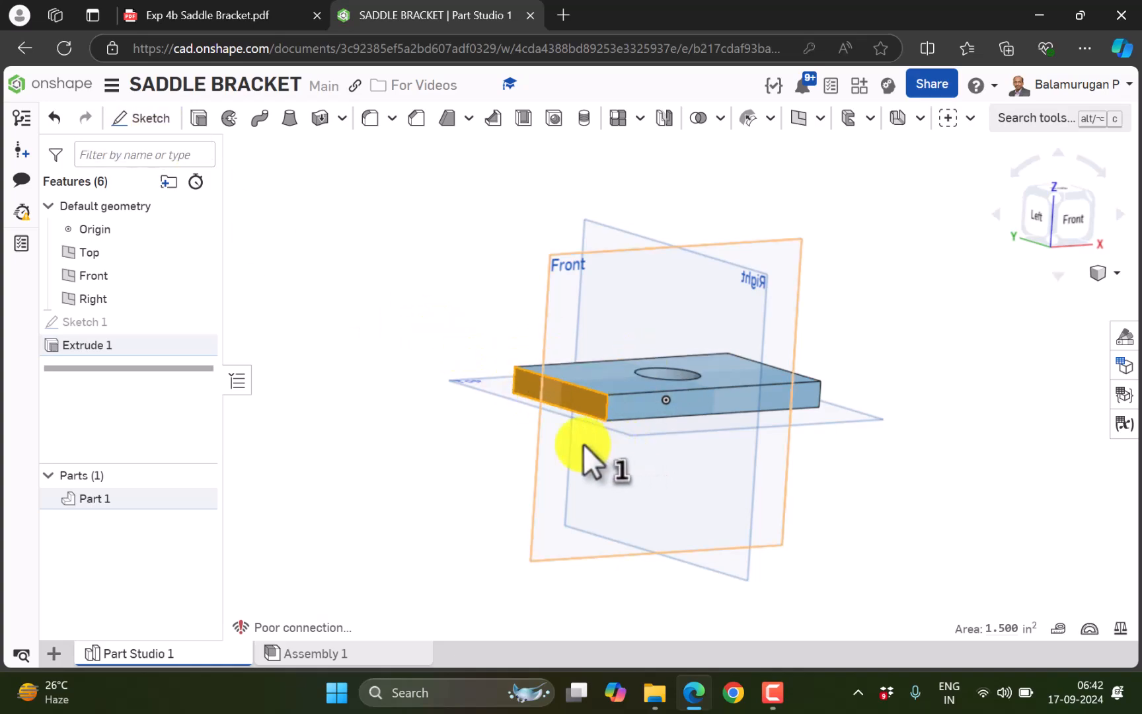
{"action": "left_click", "coordinate": [141, 123]}
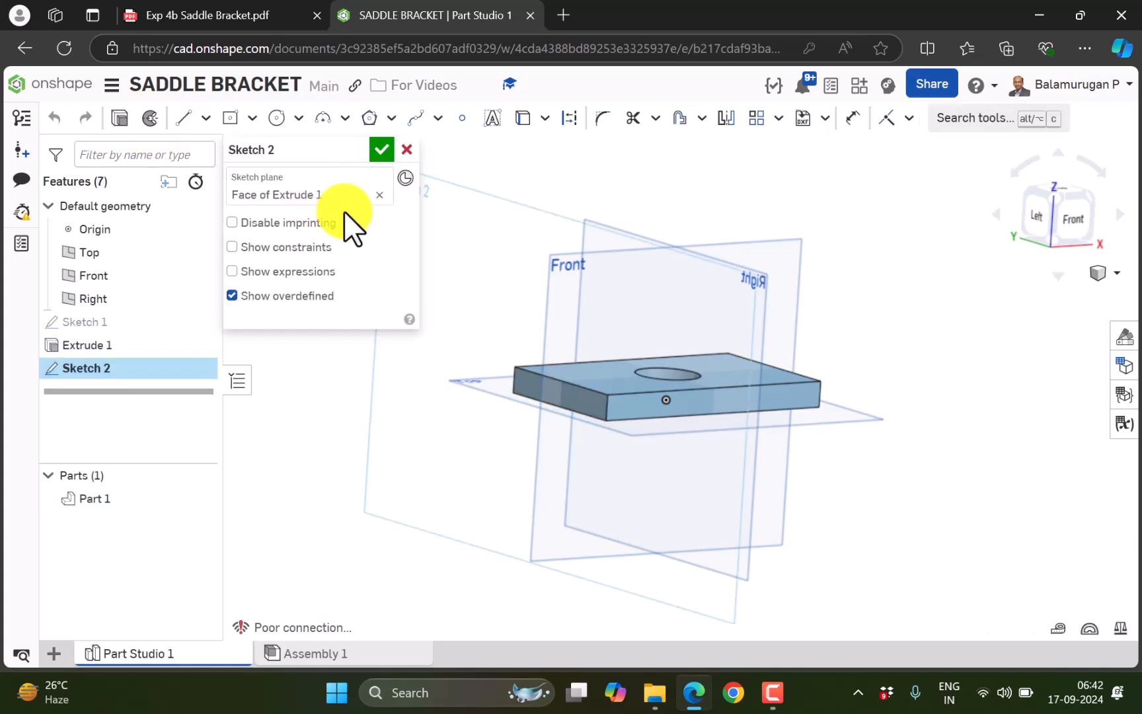
{"action": "right_click", "coordinate": [352, 390]}
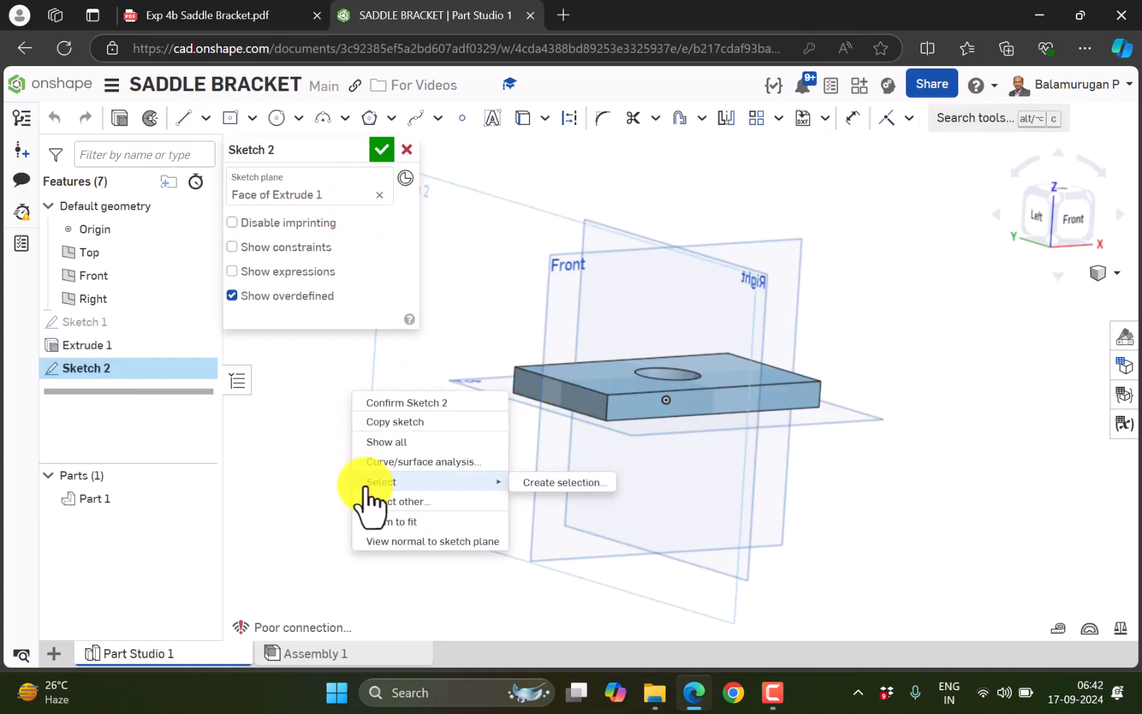
{"action": "left_click", "coordinate": [419, 542]}
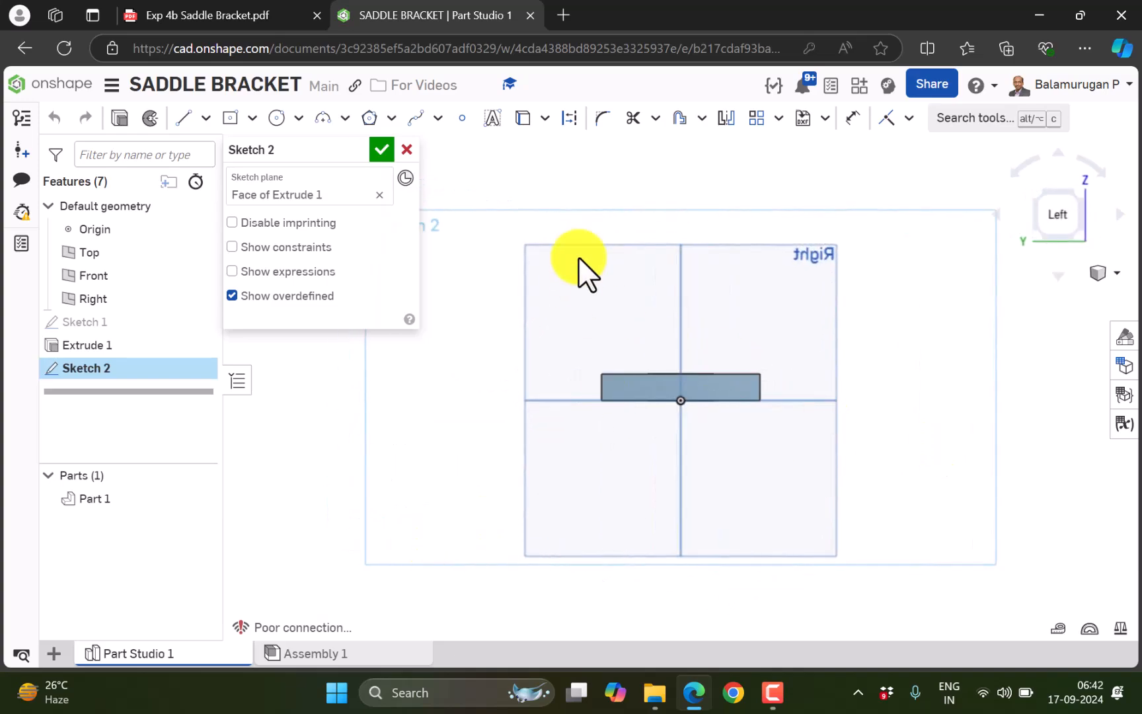
Check the upright's dimensions in the PDF and project the end face's upper edge into the sketch
{"action": "left_click", "coordinate": [246, 13]}
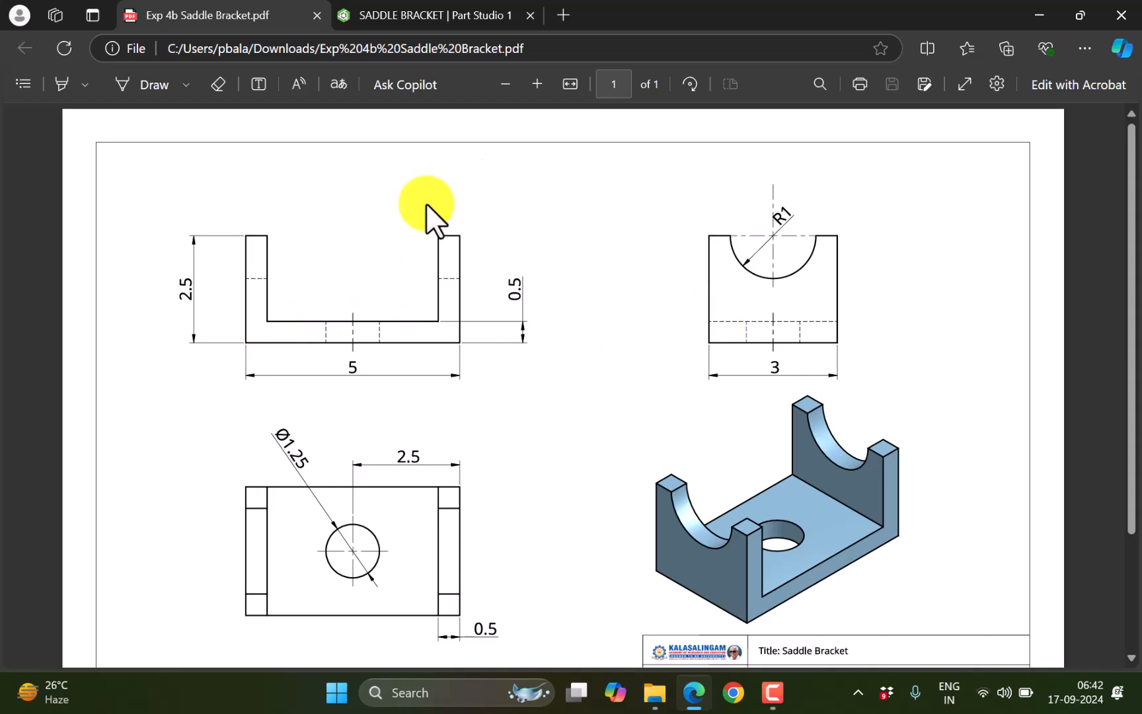
{"action": "left_click", "coordinate": [410, 15]}
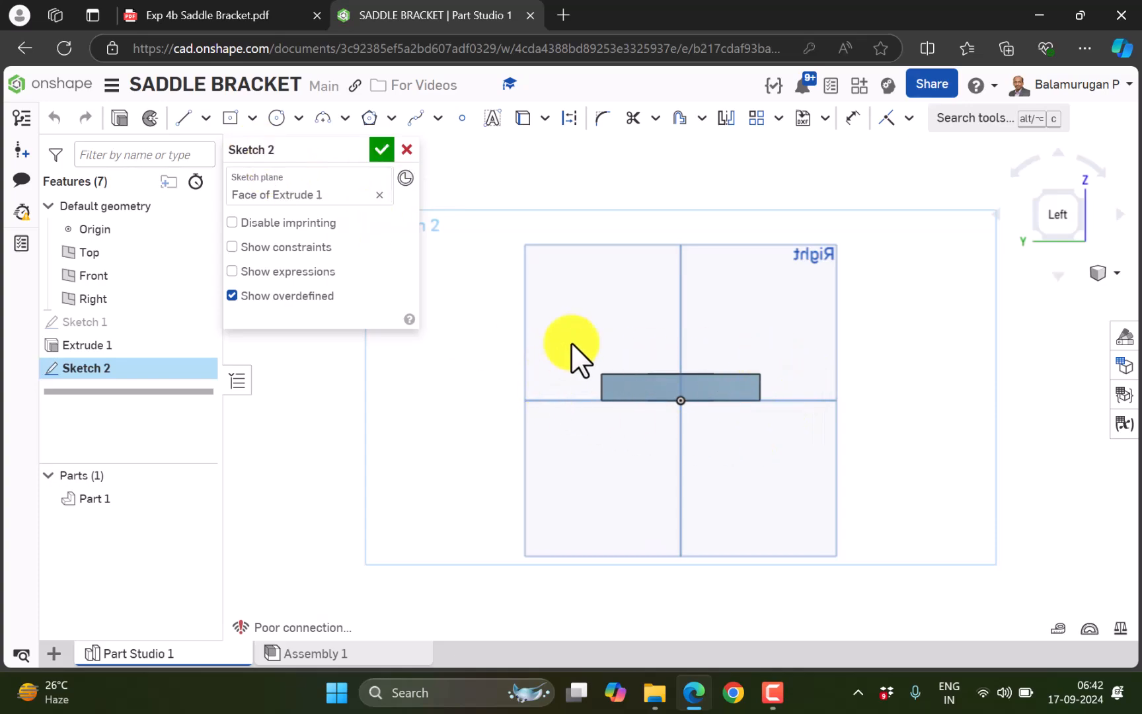
{"action": "left_click", "coordinate": [522, 119]}
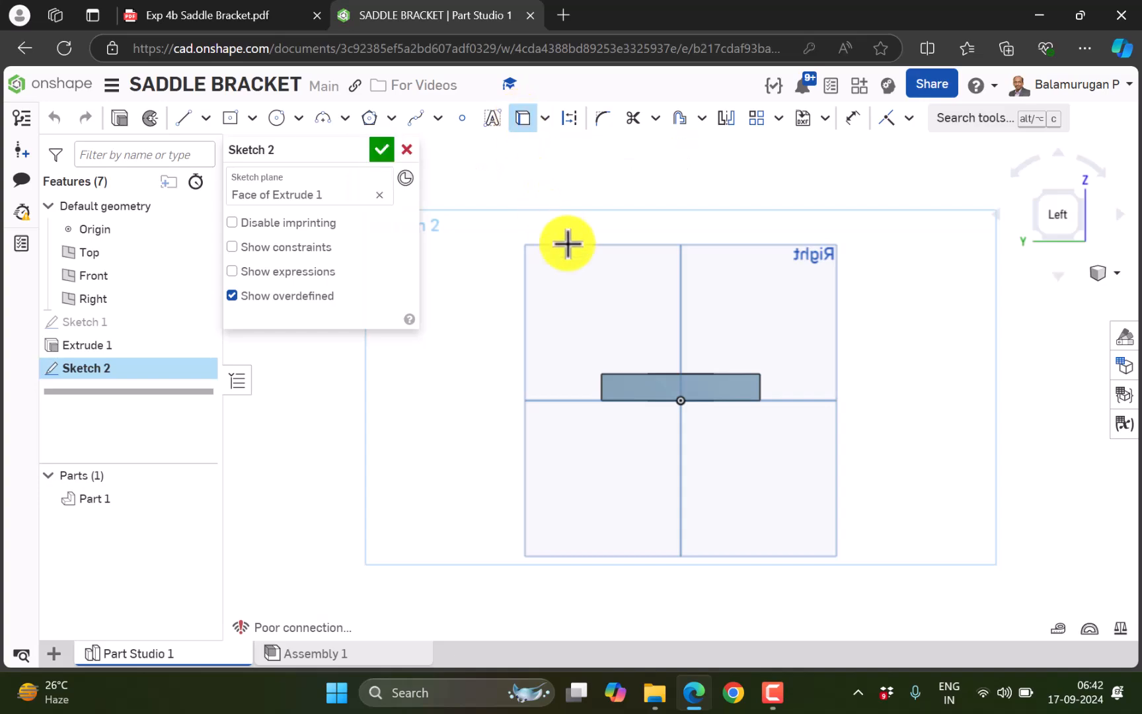
{"action": "left_click", "coordinate": [651, 374]}
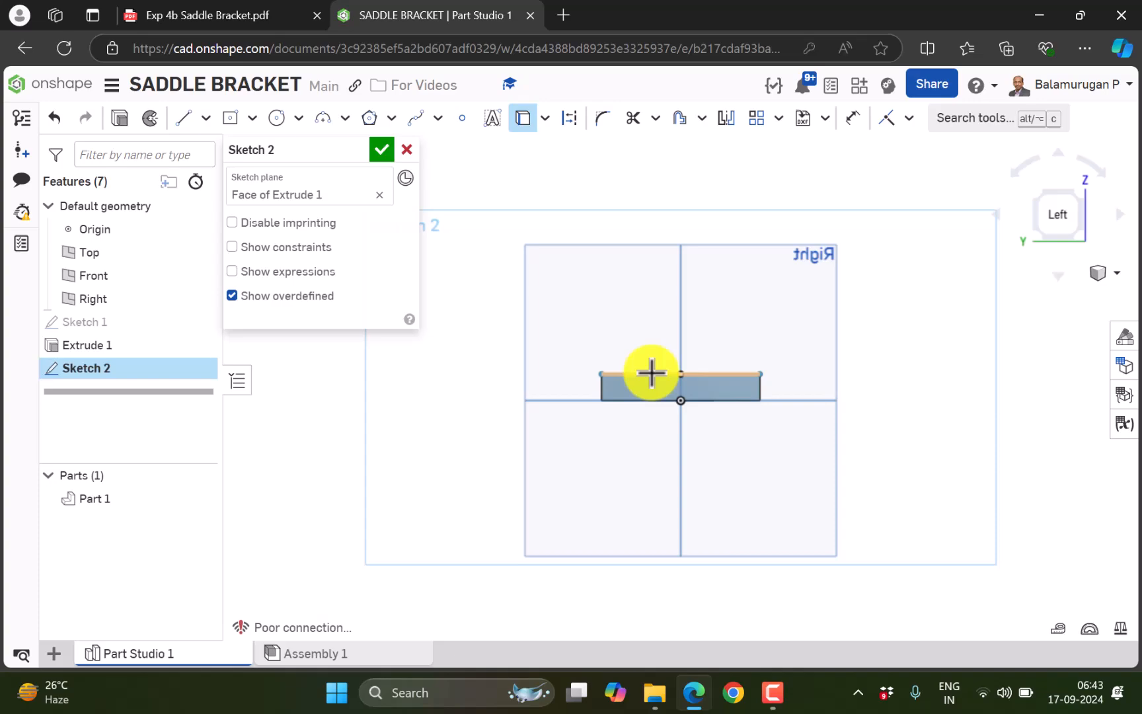
Draw three connected lines above the projected edge, closing a rectangular upright profile 3 in wide and about 1.79 in high
{"action": "left_click", "coordinate": [185, 119]}
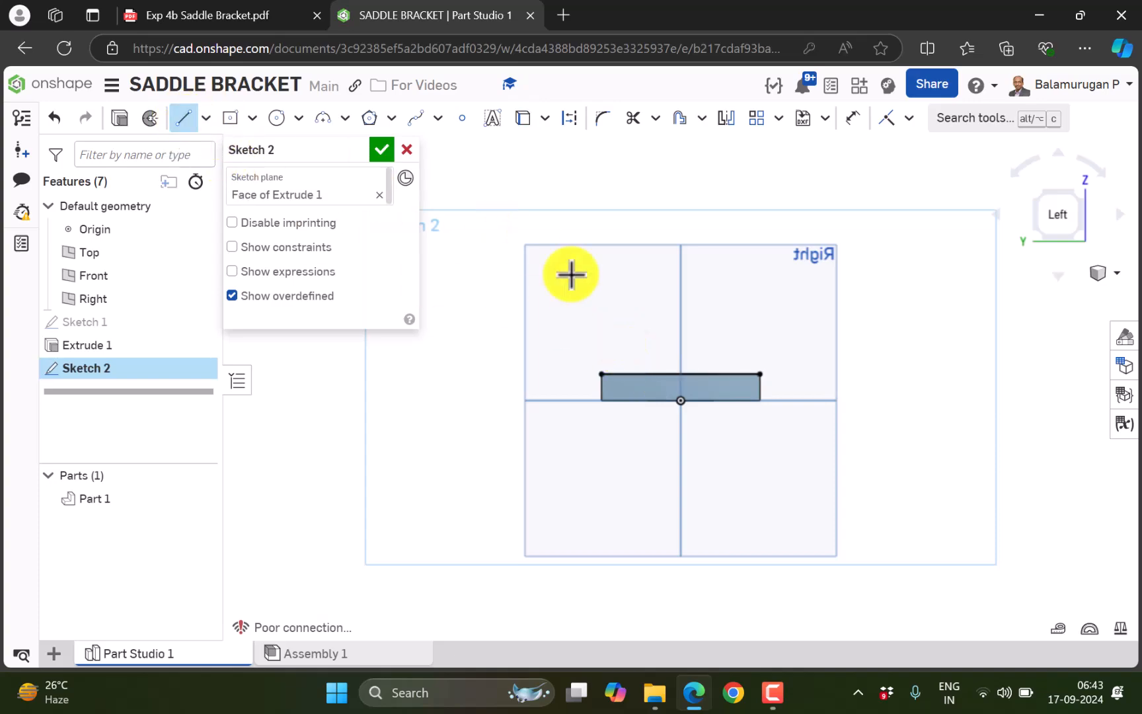
{"action": "left_click", "coordinate": [600, 375]}
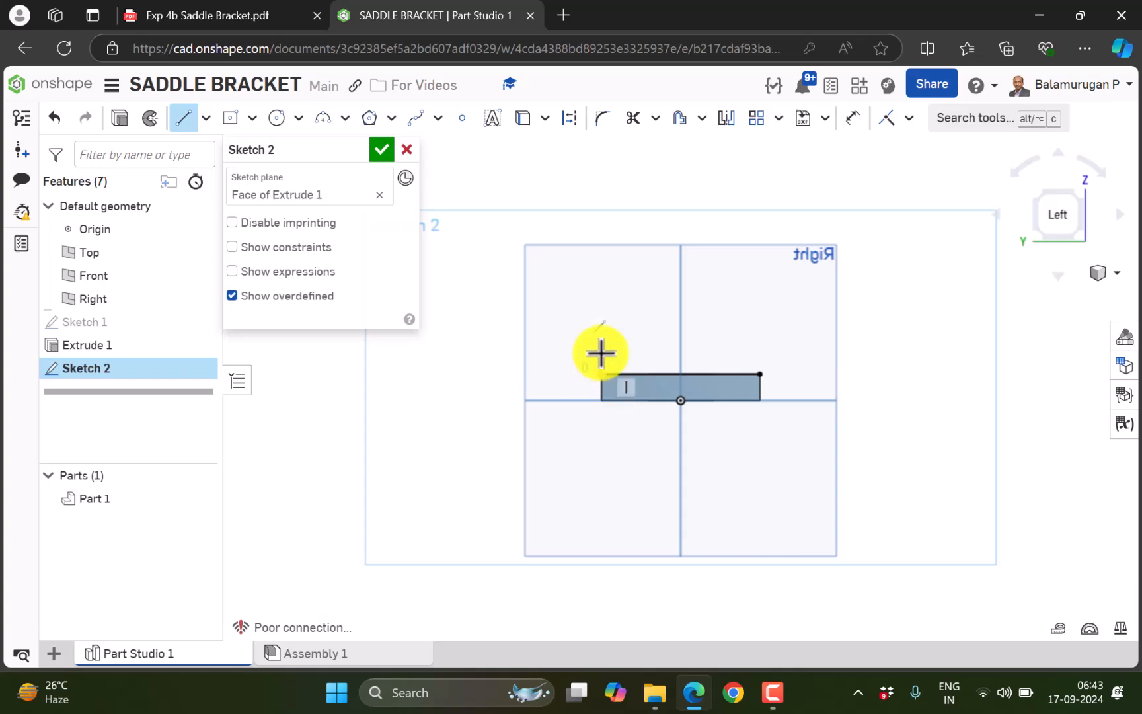
{"action": "left_click", "coordinate": [598, 280]}
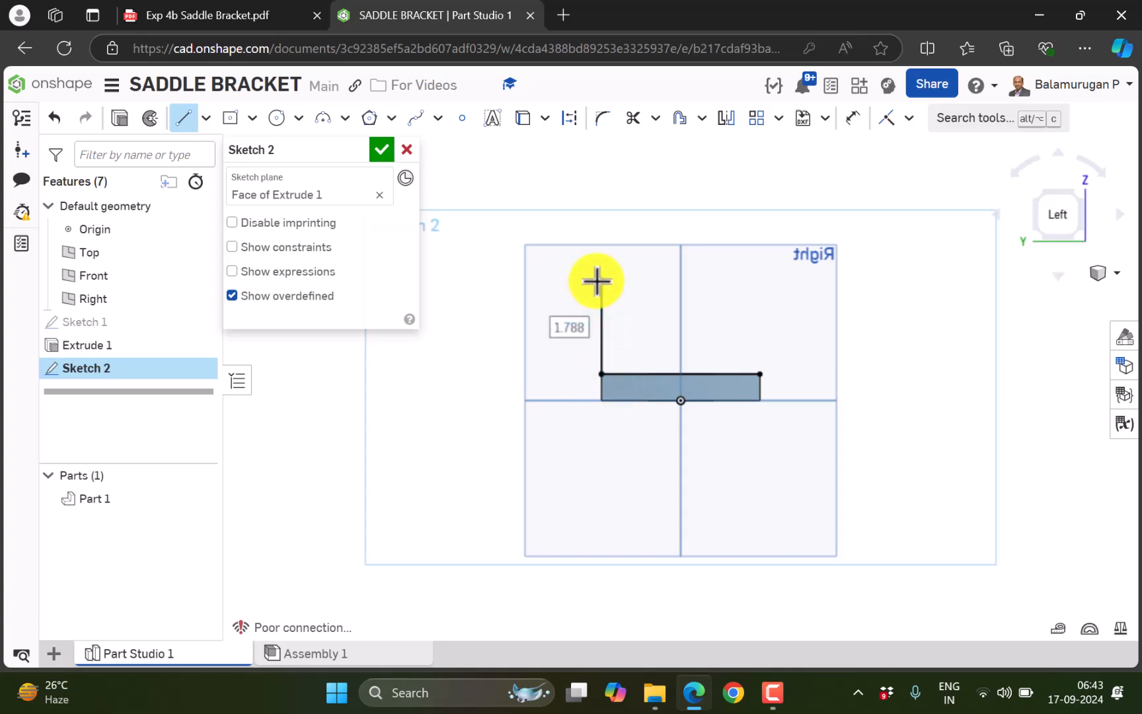
{"action": "left_click", "coordinate": [760, 281]}
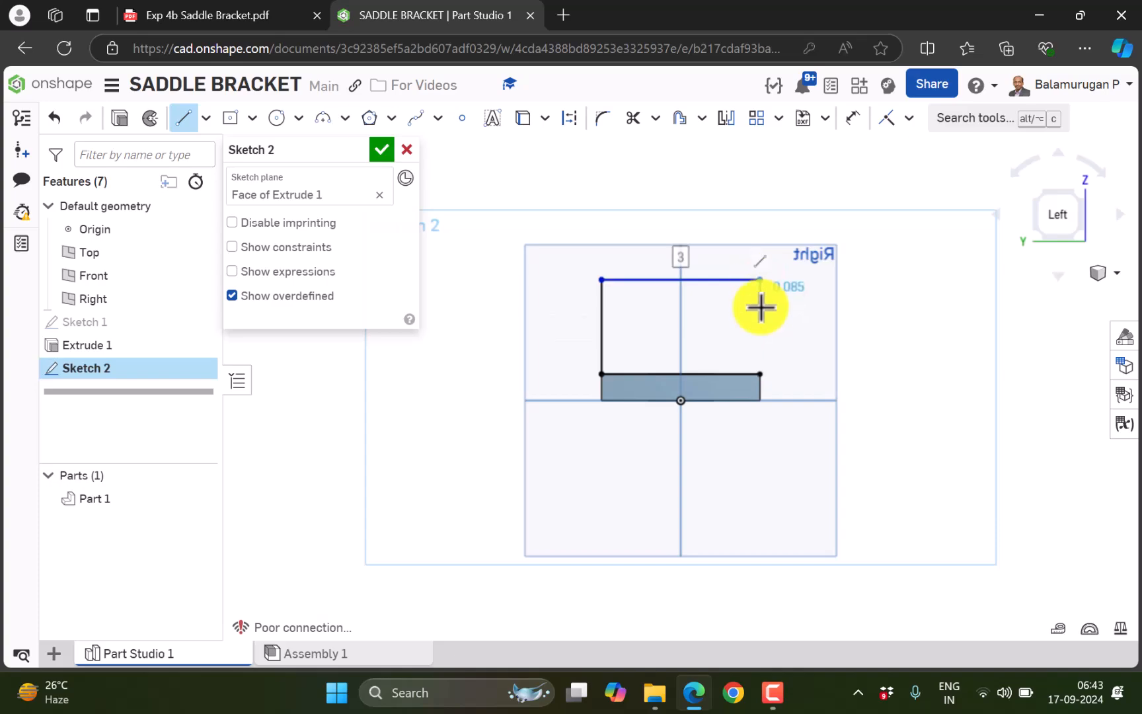
{"action": "left_click", "coordinate": [760, 373]}
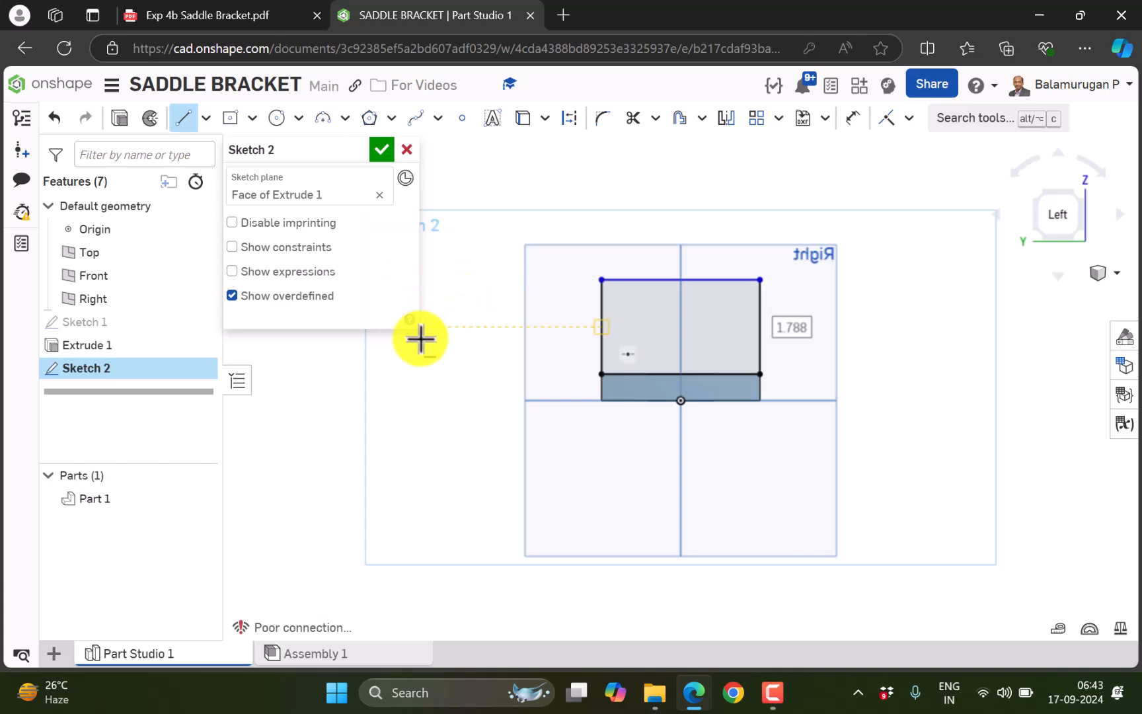
{"action": "key", "text": "Escape"}
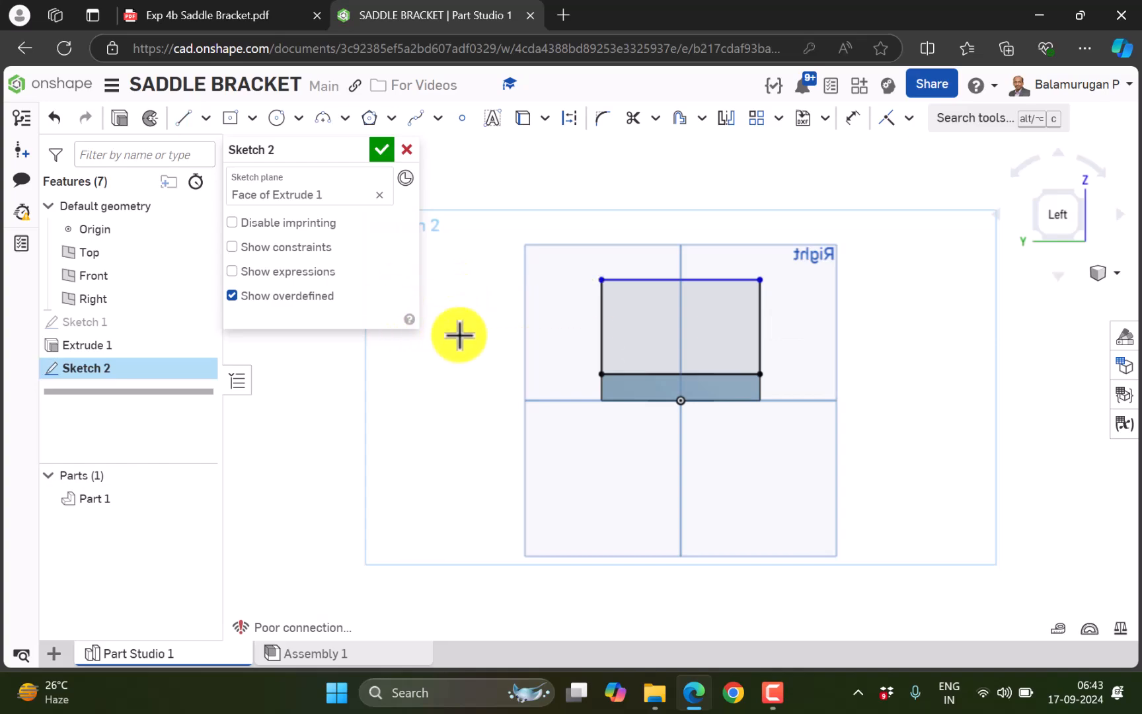
Dimension the upright profile's vertical side and set its height to 2 in
{"action": "left_click", "coordinate": [702, 279]}
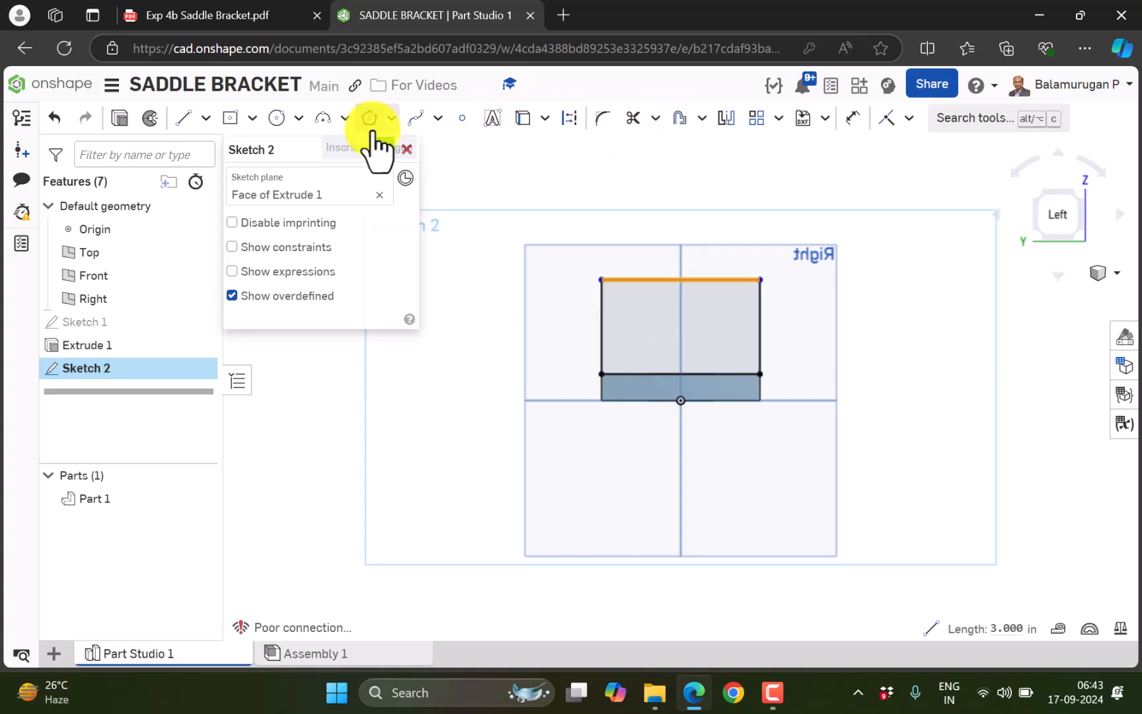
{"action": "left_click", "coordinate": [572, 119]}
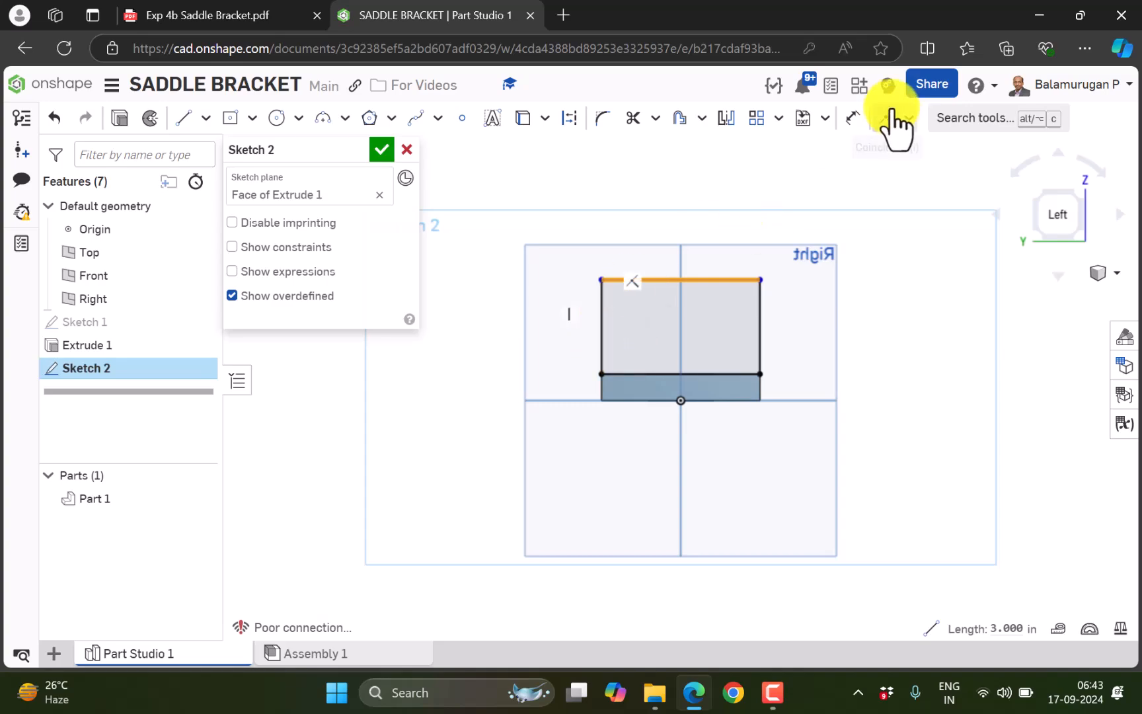
{"action": "left_click", "coordinate": [855, 126]}
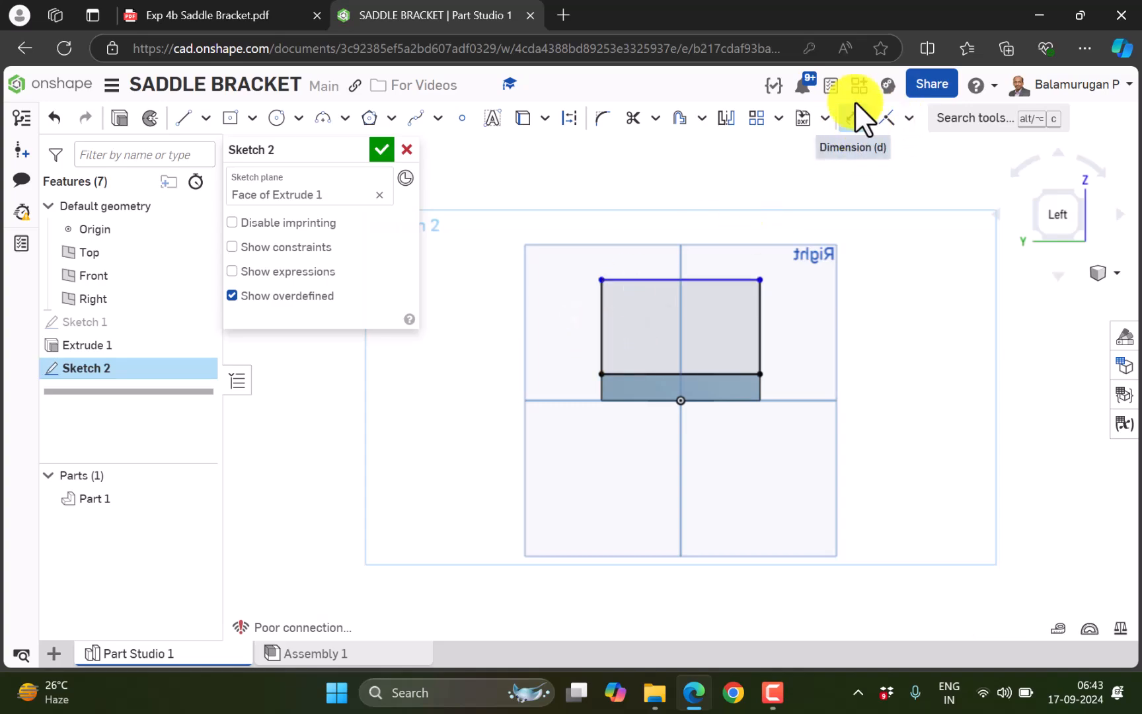
{"action": "left_click", "coordinate": [602, 324]}
{"action": "left_click", "coordinate": [541, 327]}
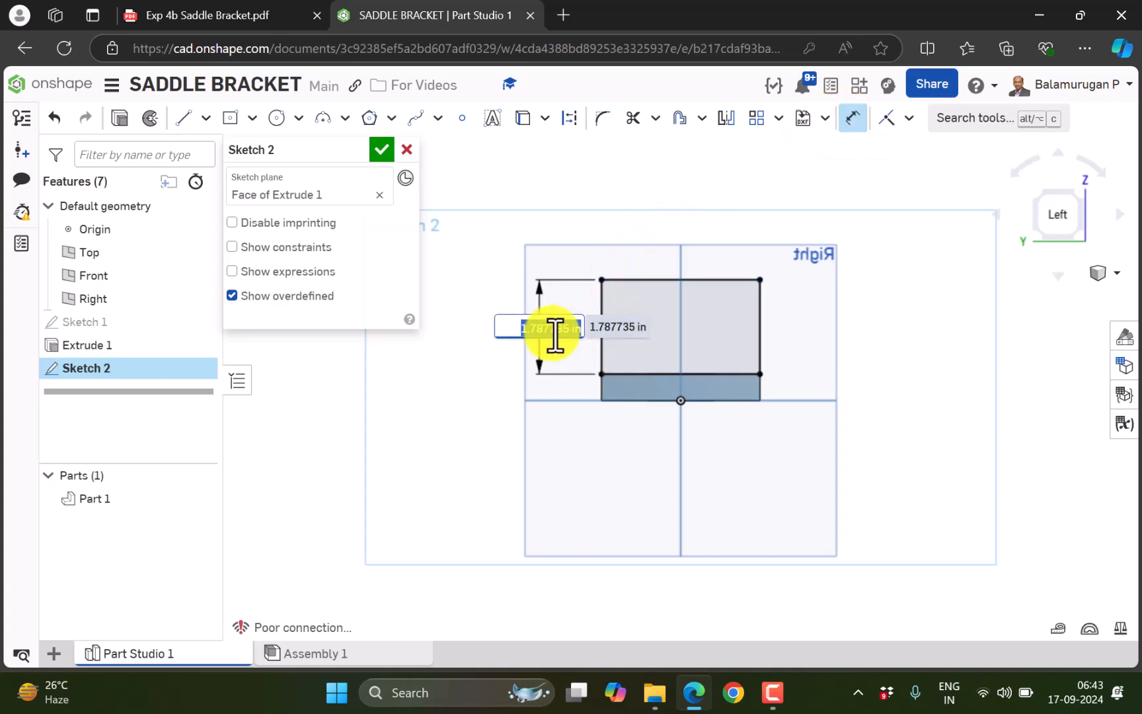
{"action": "type", "text": "2"}
{"action": "key", "text": "Return"}
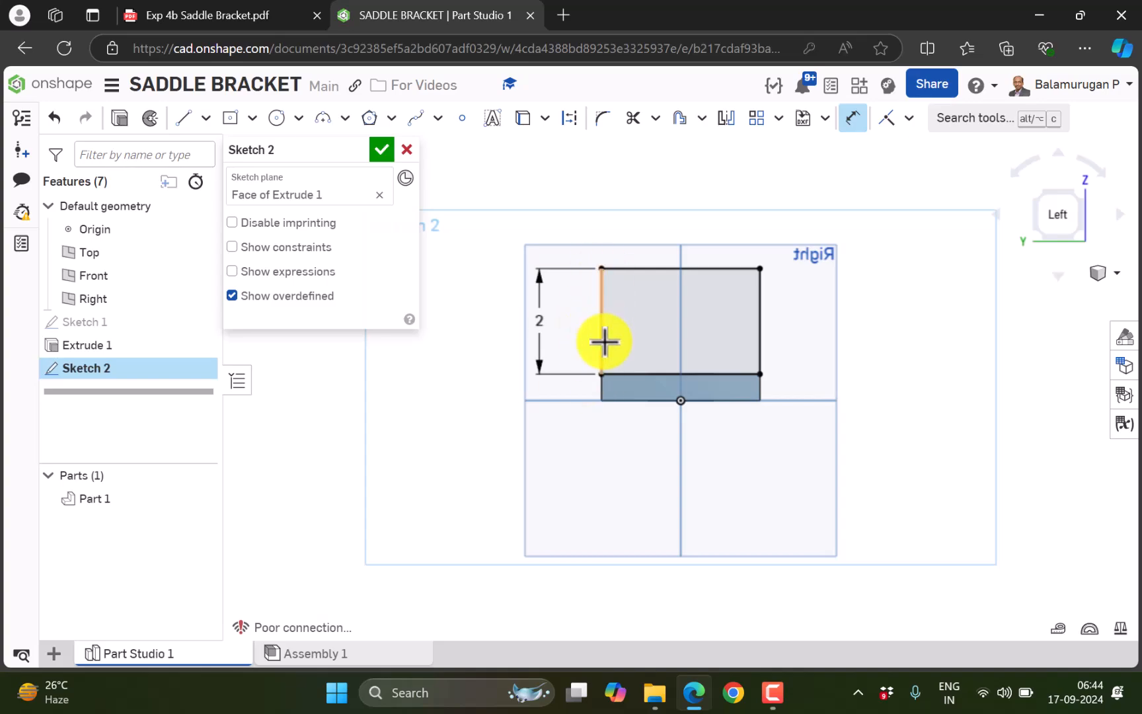
Check the notch radius in the PDF and draw a downward centre point semicircle, radius 1 in, centred on the profile's upper edge midpoint
{"action": "left_click", "coordinate": [209, 18]}
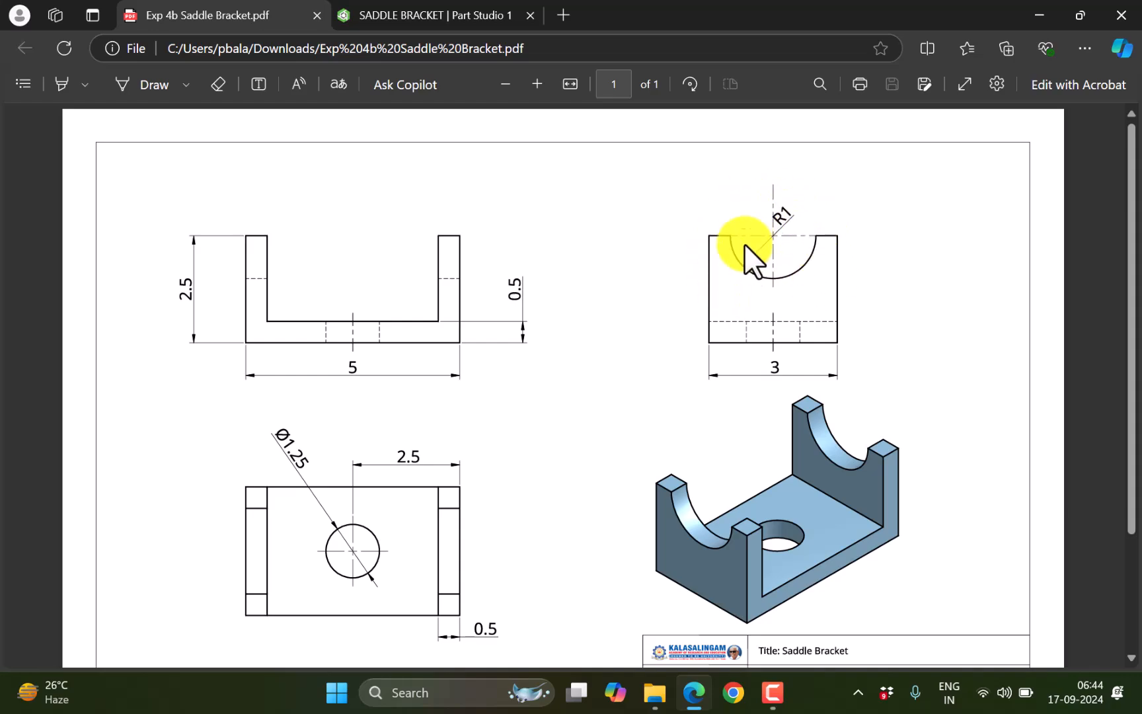
{"action": "left_click", "coordinate": [413, 15]}
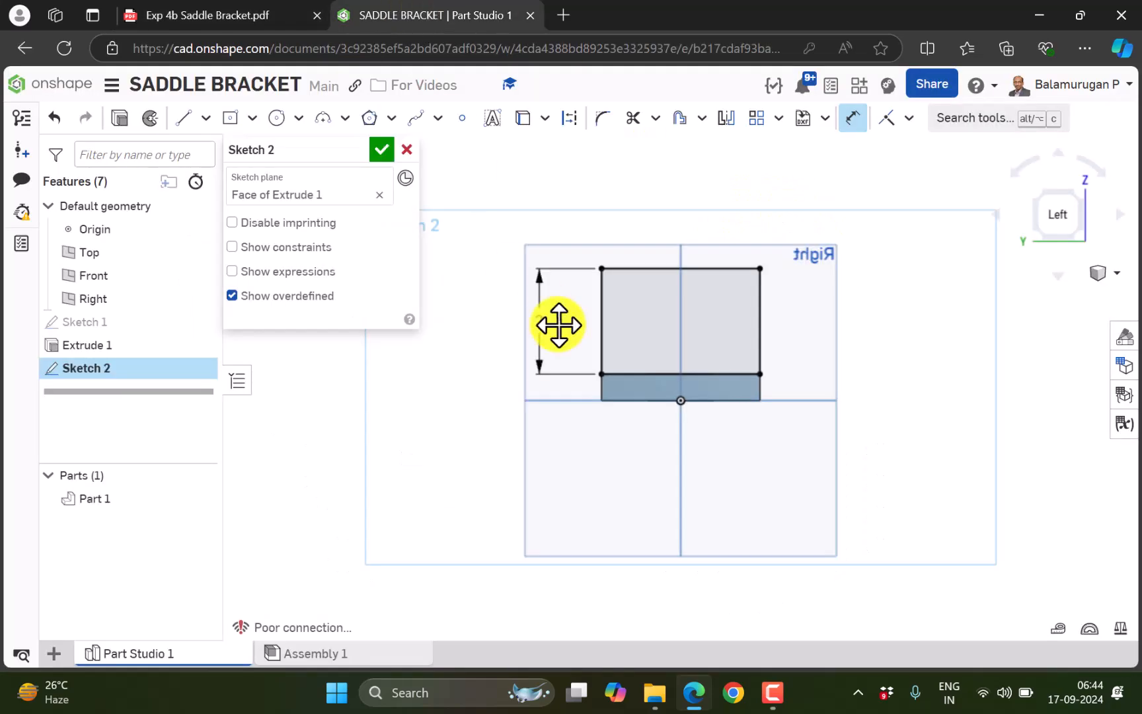
{"action": "left_click", "coordinate": [345, 119]}
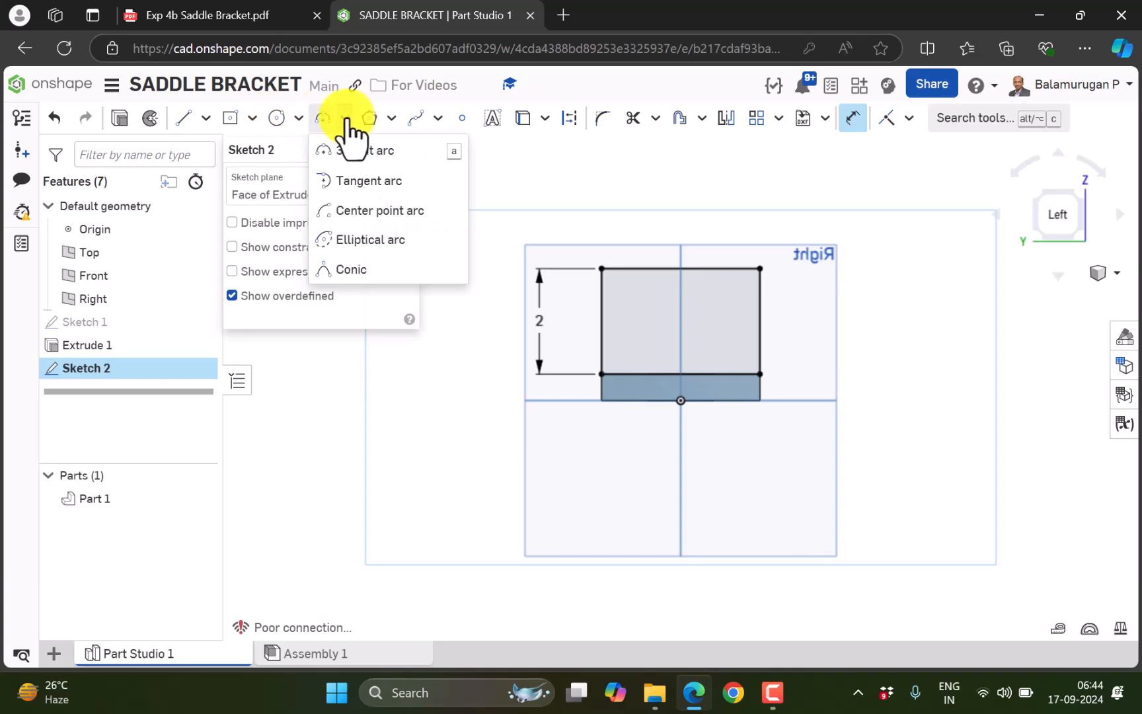
{"action": "left_click", "coordinate": [368, 211]}
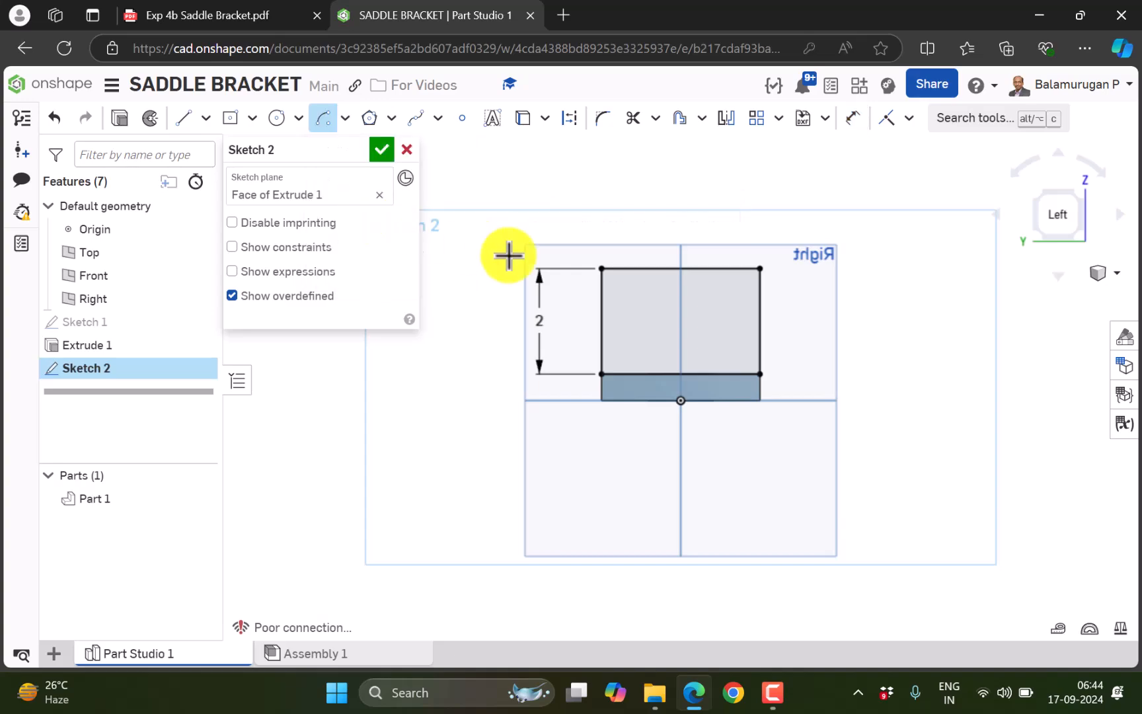
{"action": "left_click", "coordinate": [682, 268]}
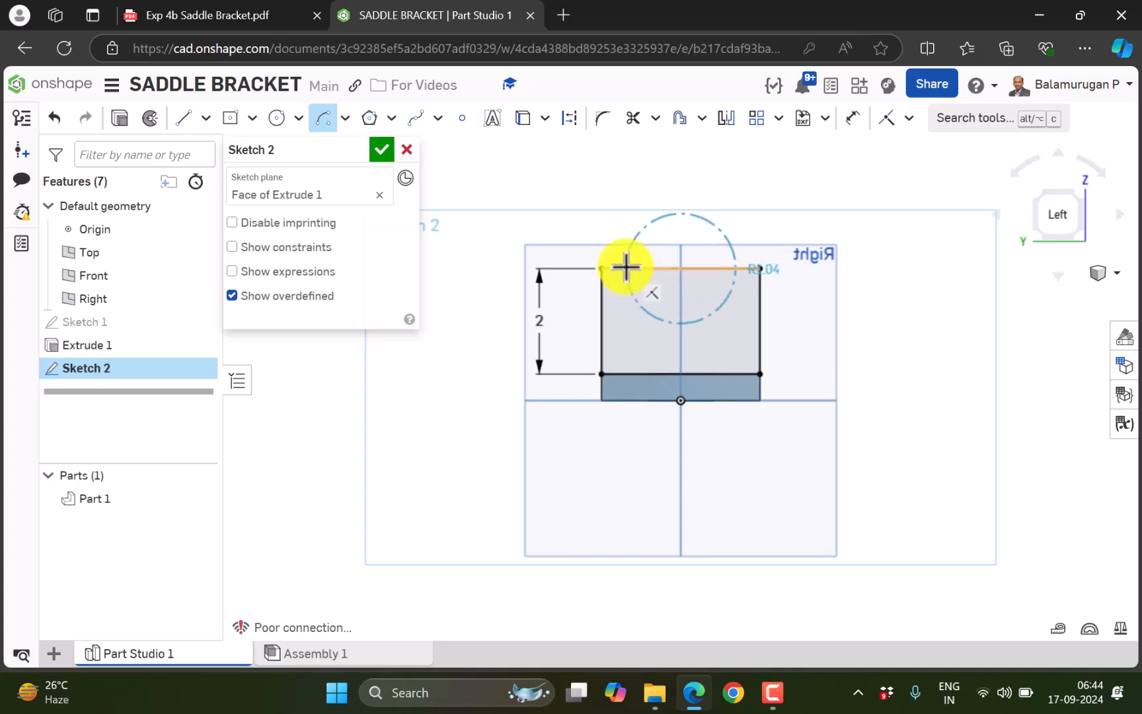
{"action": "left_click", "coordinate": [626, 268]}
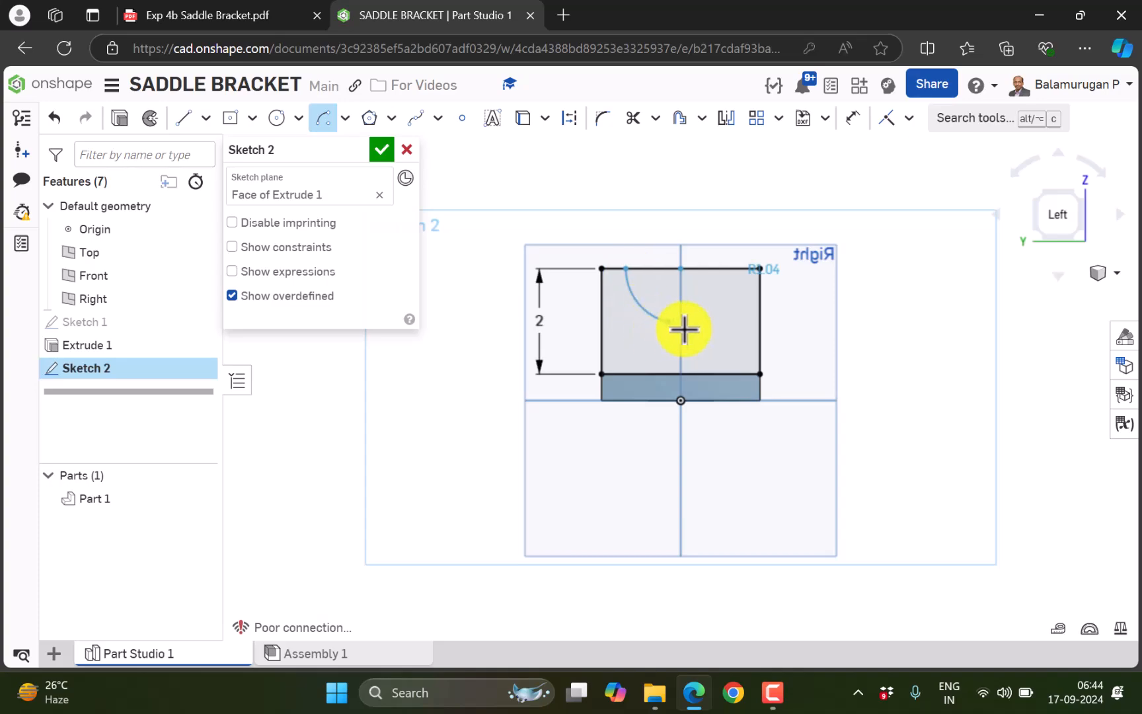
{"action": "left_click", "coordinate": [734, 269]}
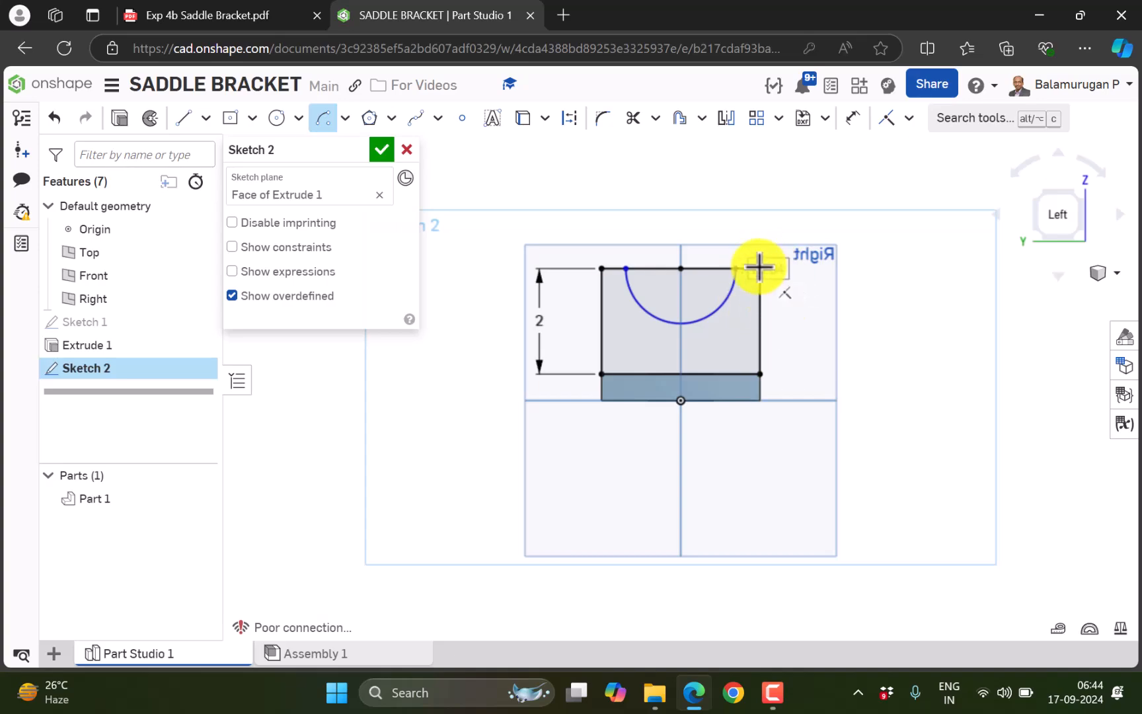
{"action": "type", "text": "1"}
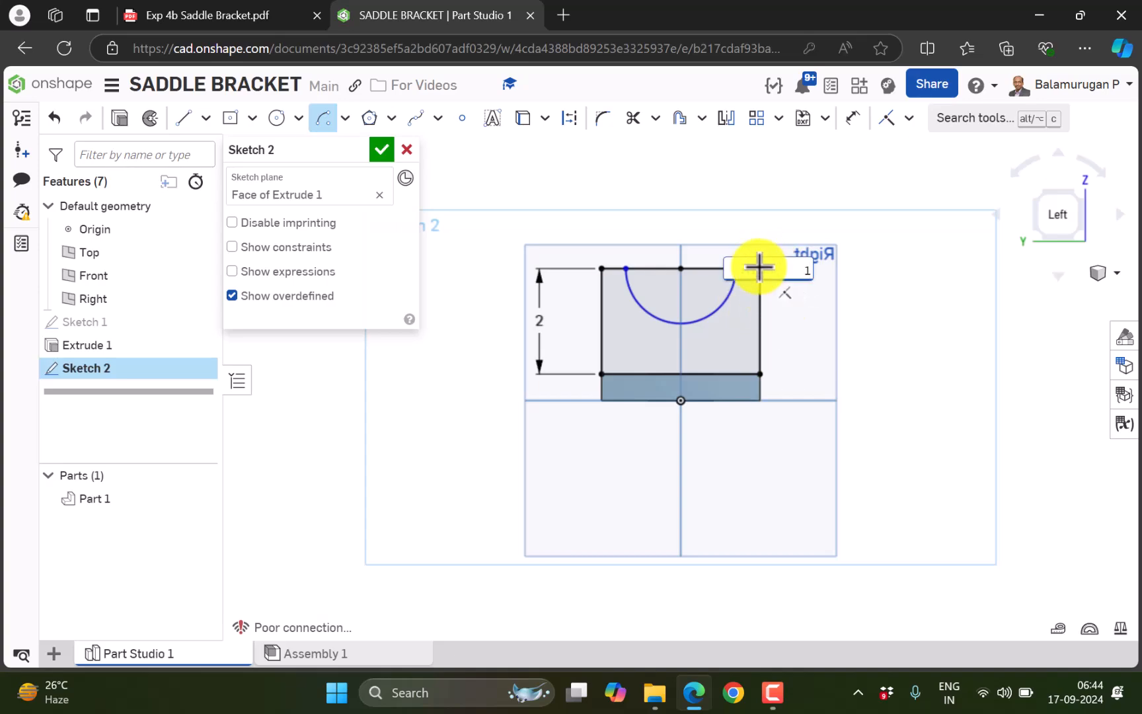
{"action": "left_click", "coordinate": [759, 268]}
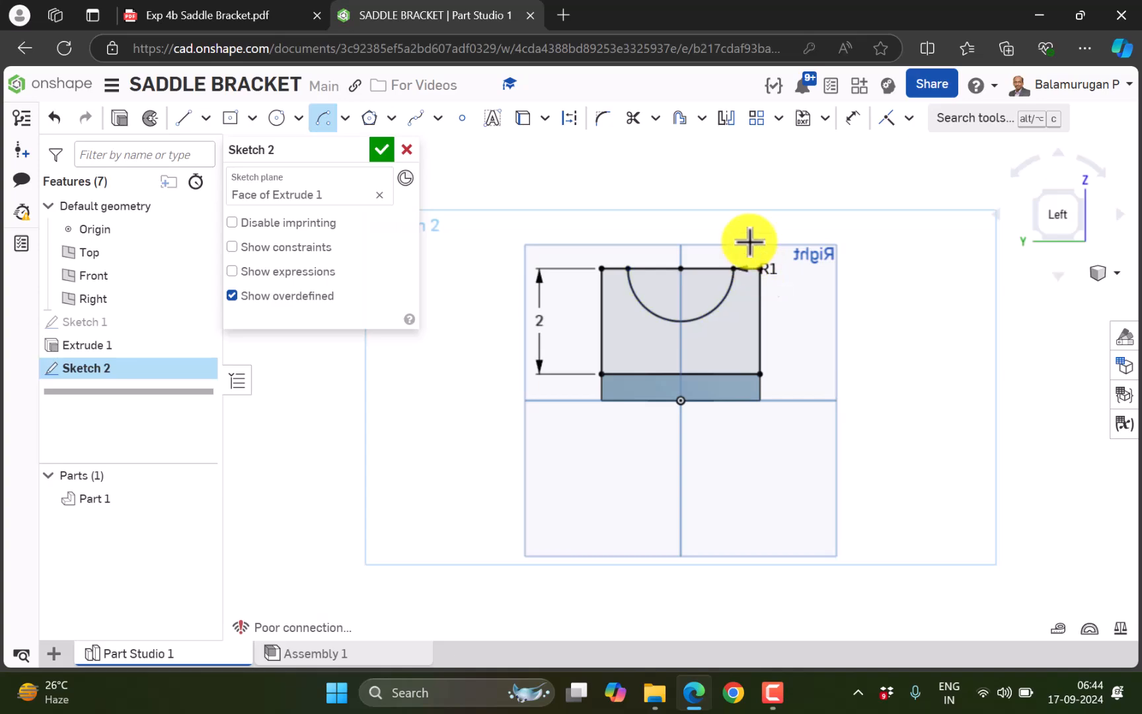
Trim both upper edge segments spanning the semicircle to open the saddle notch, and finish the sketch
{"action": "scroll", "coordinate": [693, 273], "scroll_direction": "down", "scroll_amount": 3}
{"action": "scroll", "coordinate": [694, 275], "scroll_direction": "down", "scroll_amount": 2}
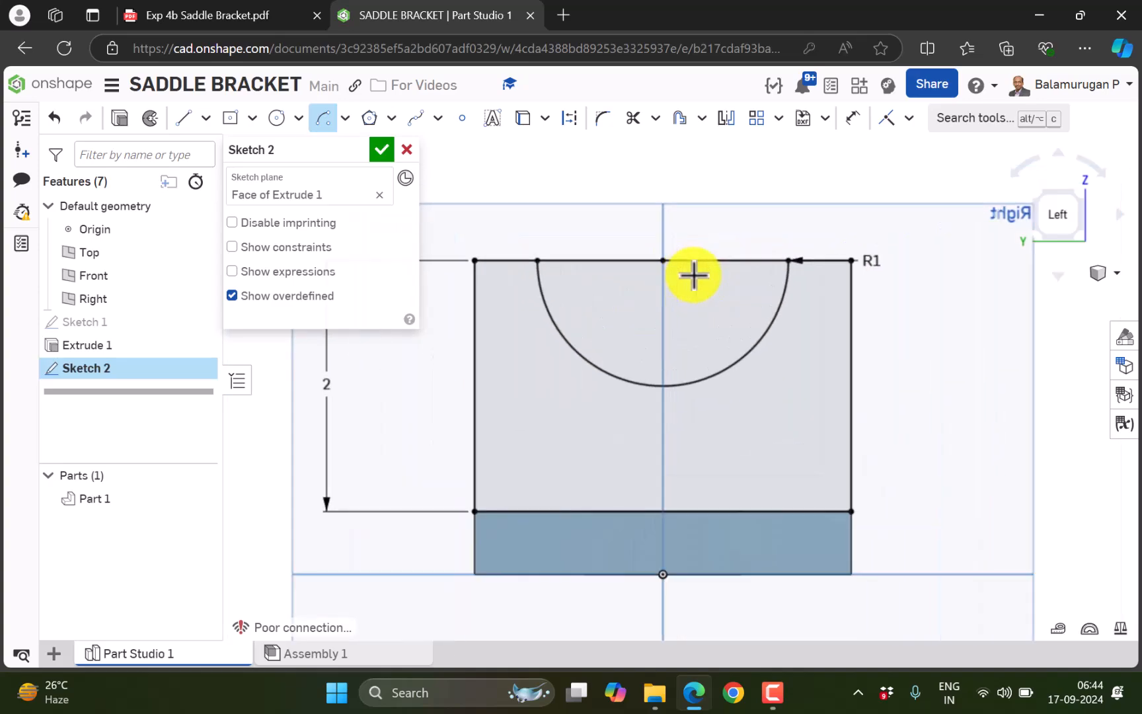
{"action": "scroll", "coordinate": [638, 280], "scroll_direction": "up", "scroll_amount": 2}
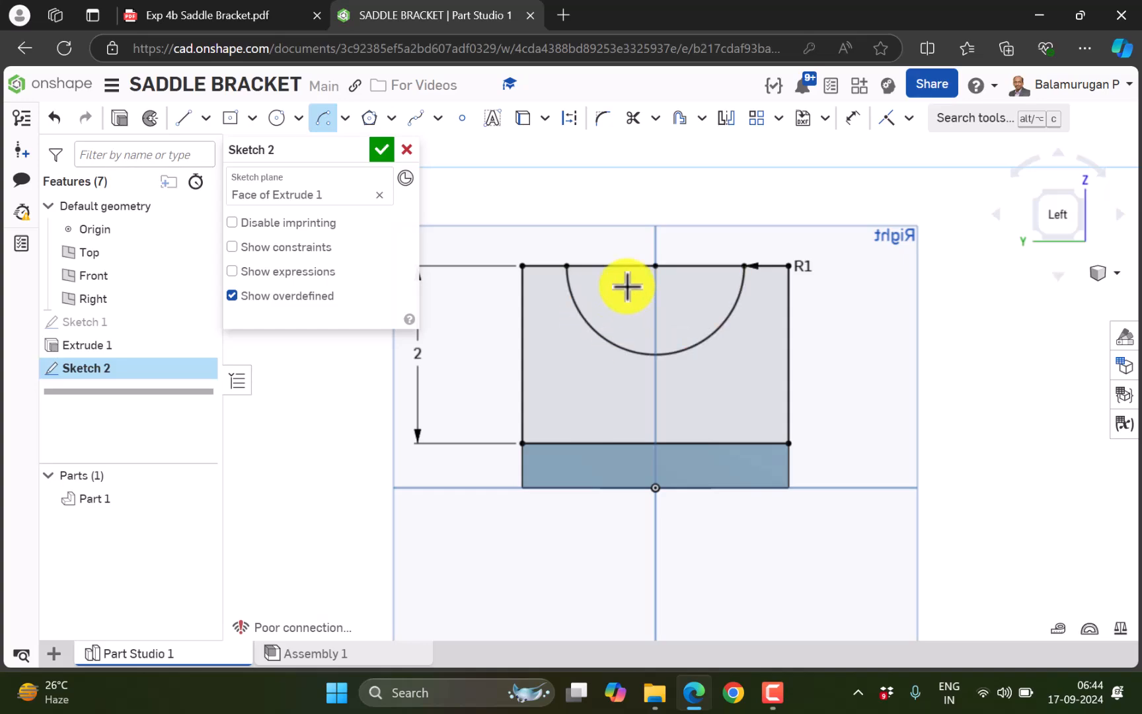
{"action": "left_click", "coordinate": [633, 119]}
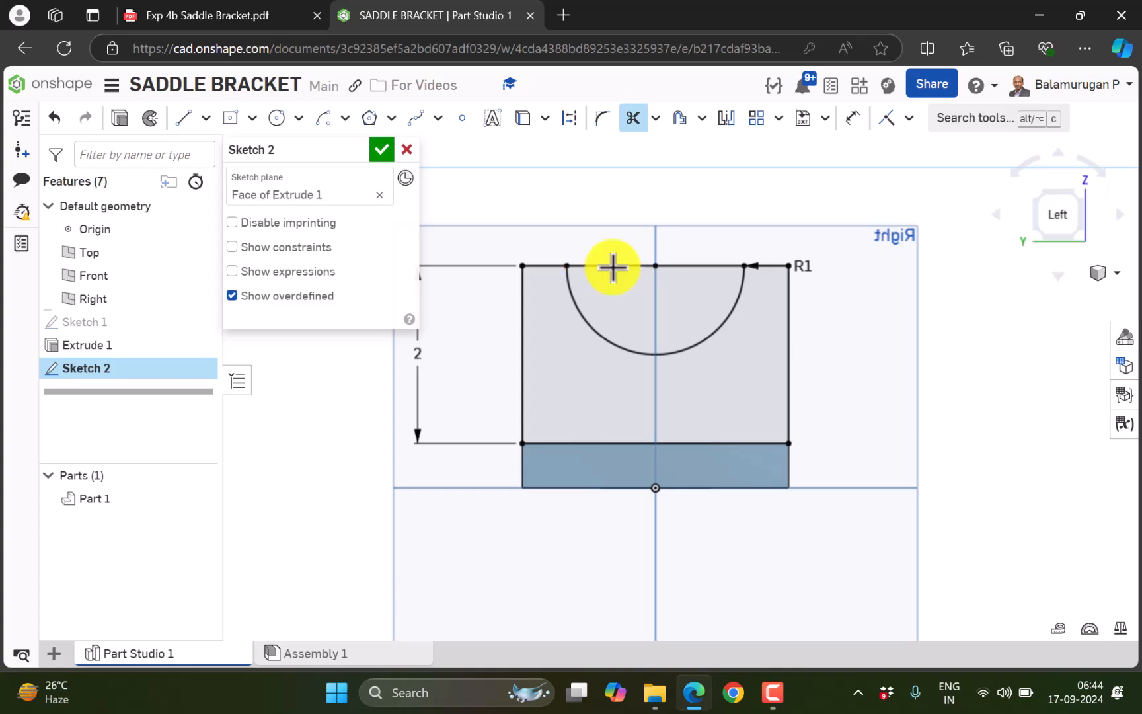
{"action": "left_click", "coordinate": [612, 267]}
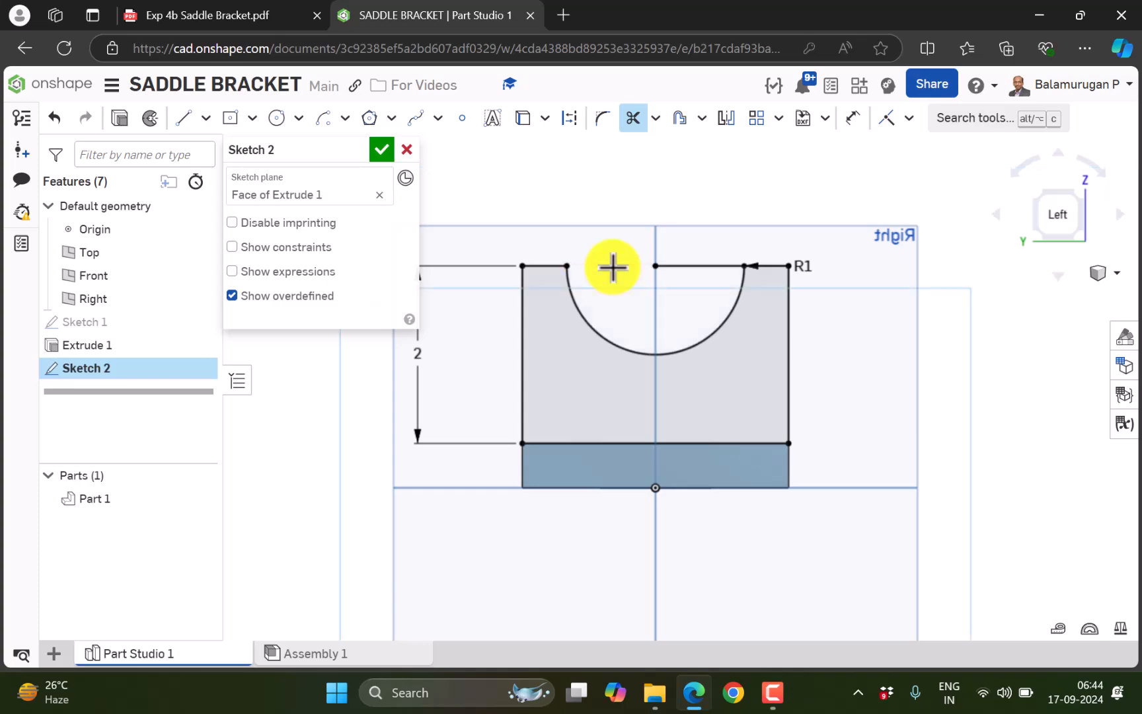
{"action": "left_click", "coordinate": [707, 267]}
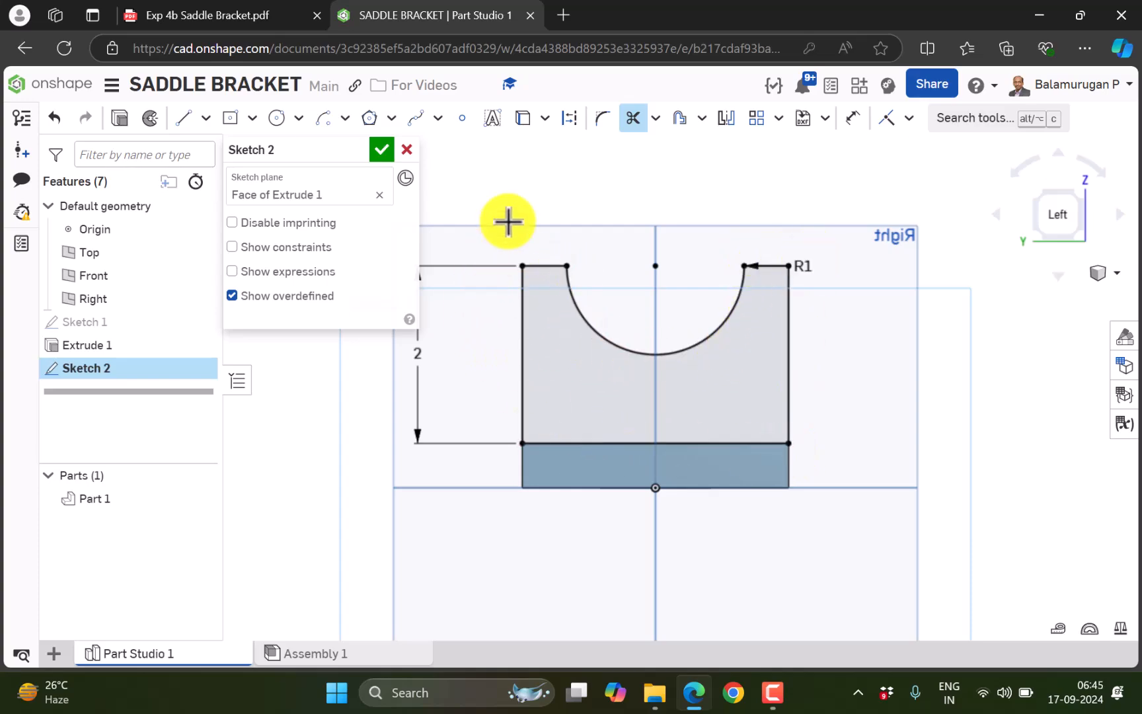
{"action": "left_click", "coordinate": [382, 149]}
Extrude the notched upright profile as a solid, reversing its direction so it runs inward over the base plate
{"action": "scroll", "coordinate": [735, 237], "scroll_direction": "down", "scroll_amount": 2}
{"action": "mouse_move", "coordinate": [735, 237]}
{"action": "right_mouse_down"}
{"action": "mouse_move", "coordinate": [927, 328]}
{"action": "mouse_move", "coordinate": [894, 340]}
{"action": "right_mouse_up"}
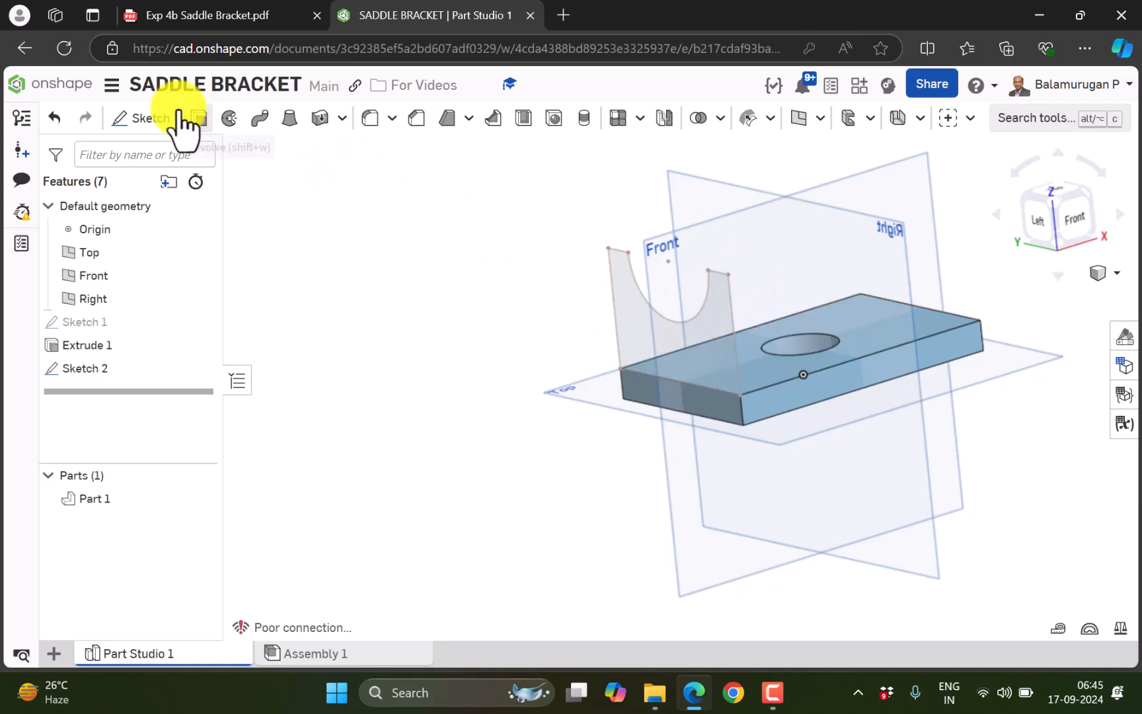
{"action": "left_click", "coordinate": [199, 119]}
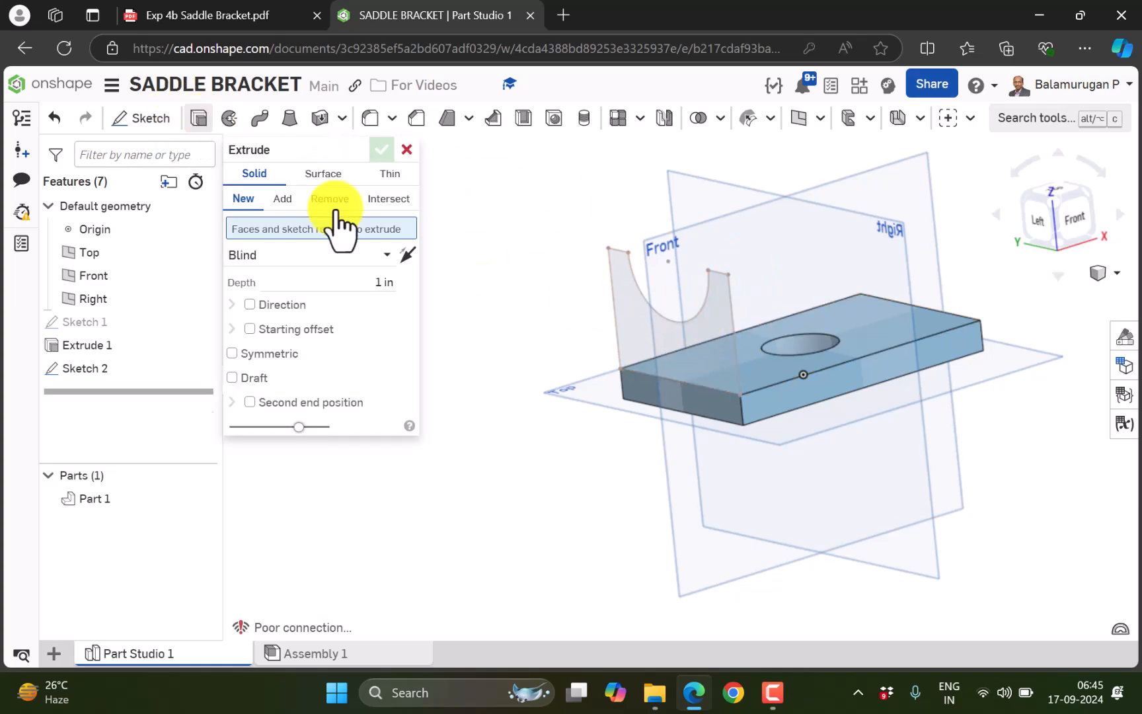
{"action": "left_click", "coordinate": [697, 329]}
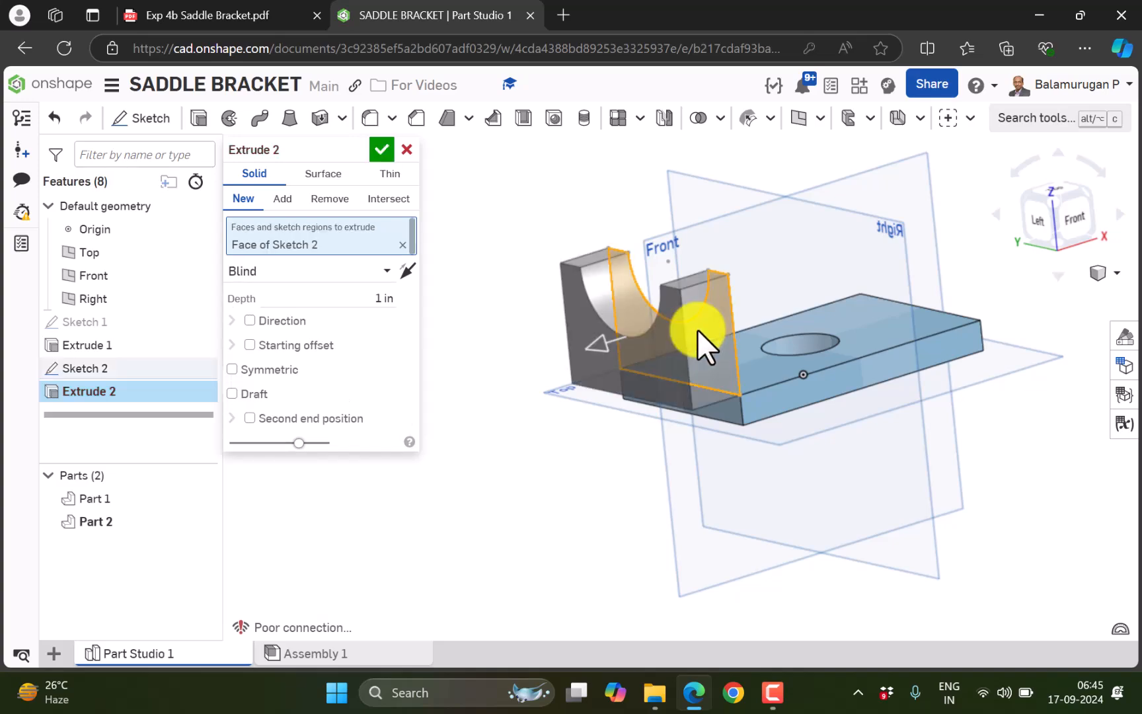
{"action": "right_click_drag", "start_coordinate": [958, 428], "coordinate": [931, 416]}
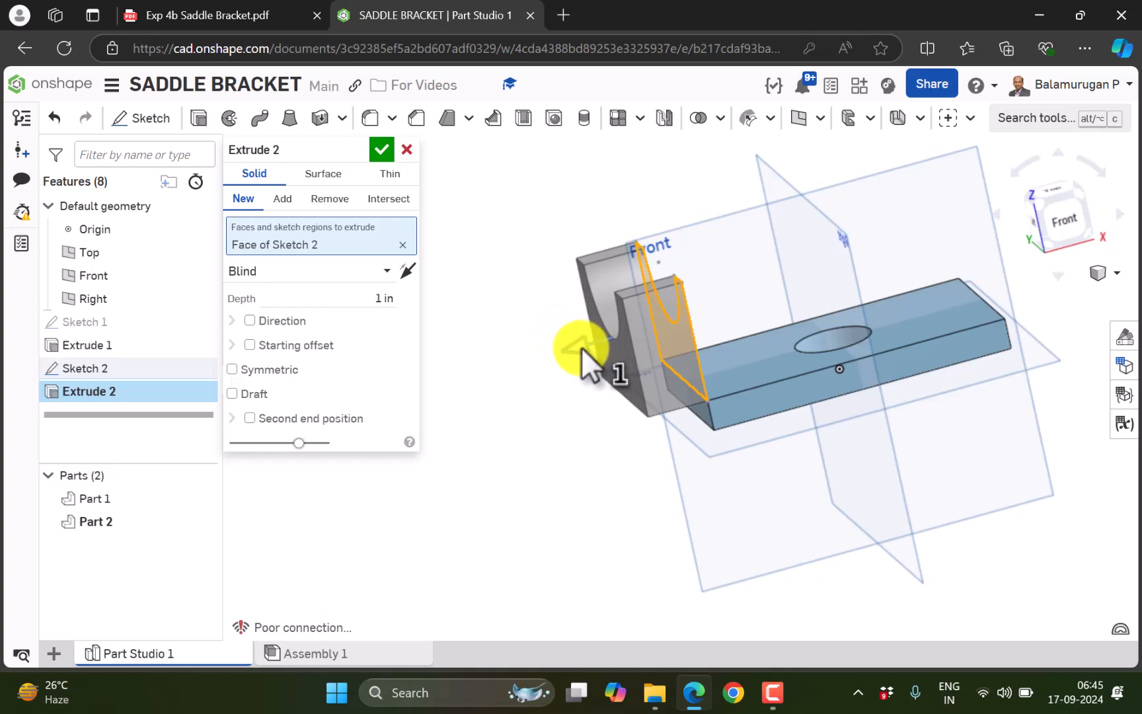
{"action": "mouse_move", "coordinate": [582, 348]}
{"action": "left_mouse_down"}
{"action": "mouse_move", "coordinate": [701, 349]}
{"action": "mouse_move", "coordinate": [780, 324]}
{"action": "mouse_move", "coordinate": [765, 303]}
{"action": "mouse_move", "coordinate": [732, 326]}
{"action": "mouse_move", "coordinate": [587, 343]}
{"action": "mouse_move", "coordinate": [512, 307]}
{"action": "left_mouse_up"}
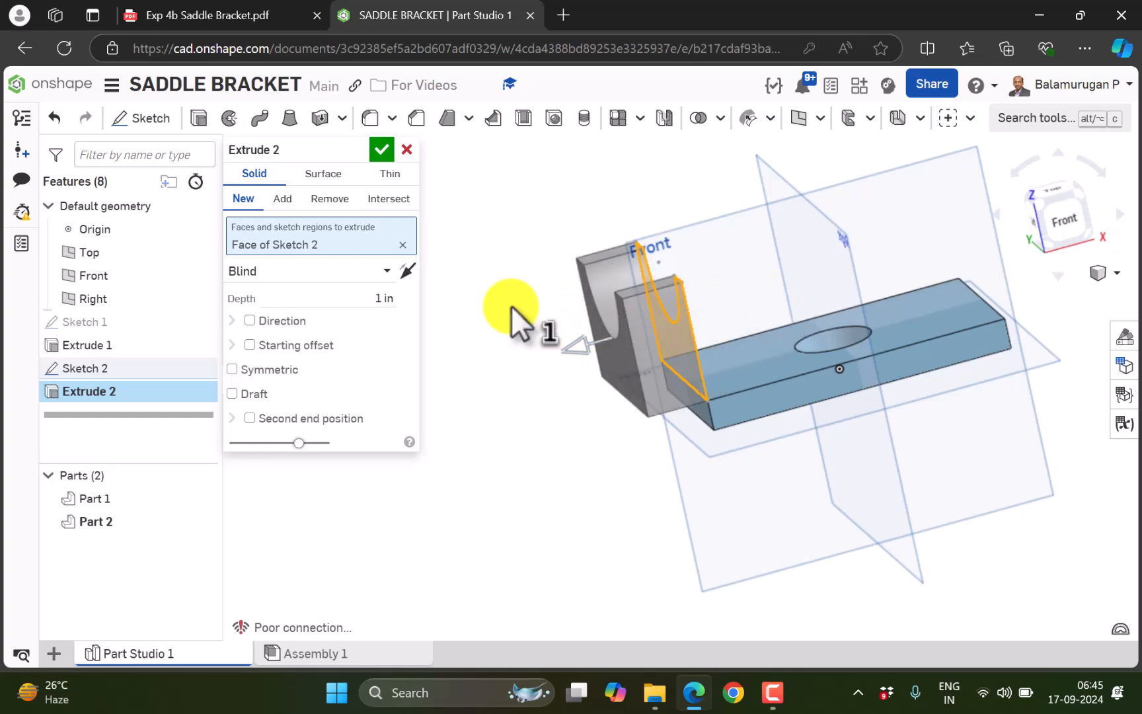
{"action": "left_click", "coordinate": [410, 270]}
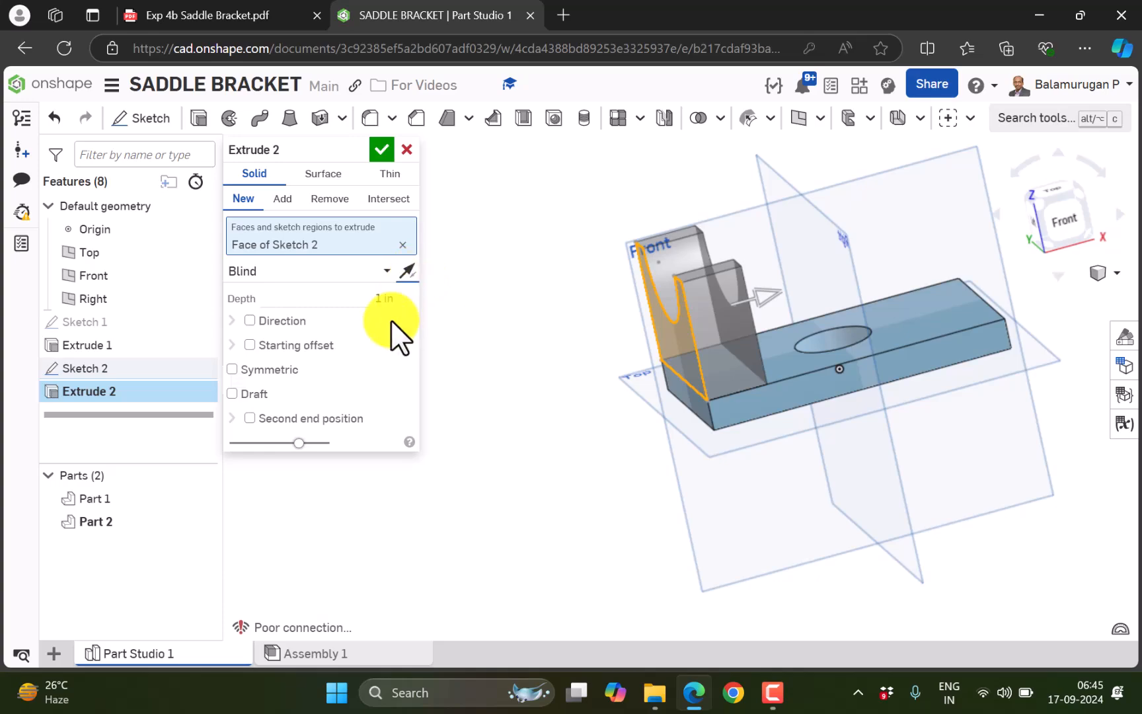
Set the upright's extrusion depth to 0.5 in, add it to the base plate as one part, and accept it
{"action": "left_click", "coordinate": [392, 303]}
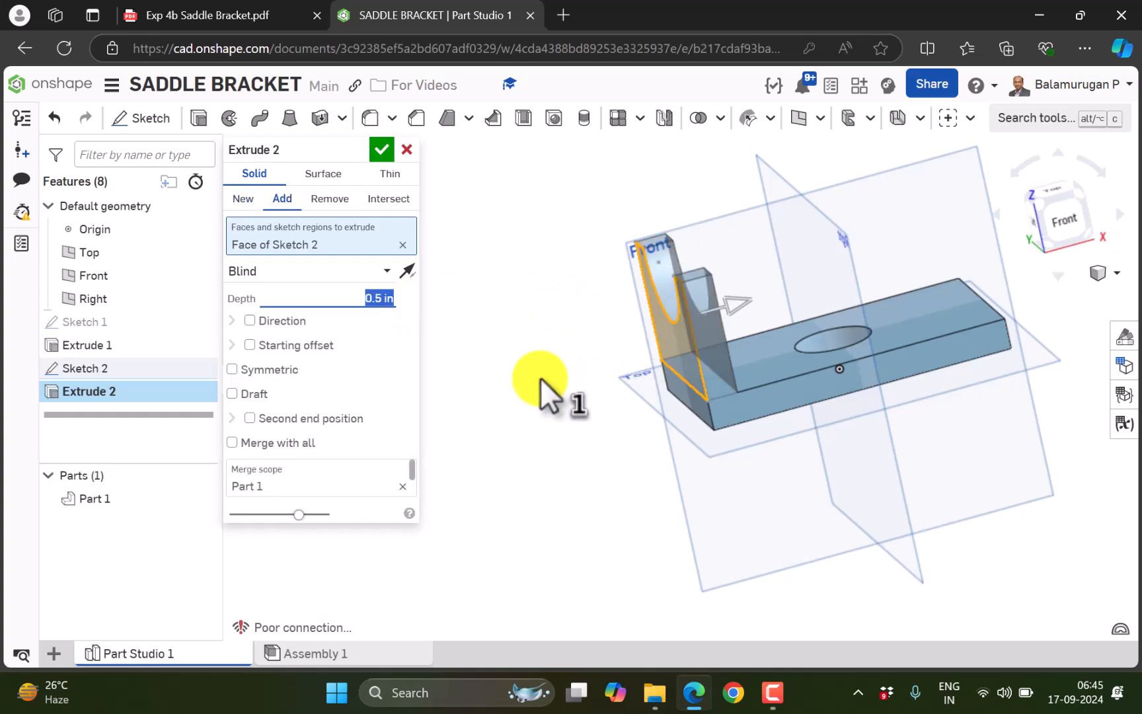
{"action": "right_click_drag", "start_coordinate": [853, 441], "coordinate": [812, 441]}
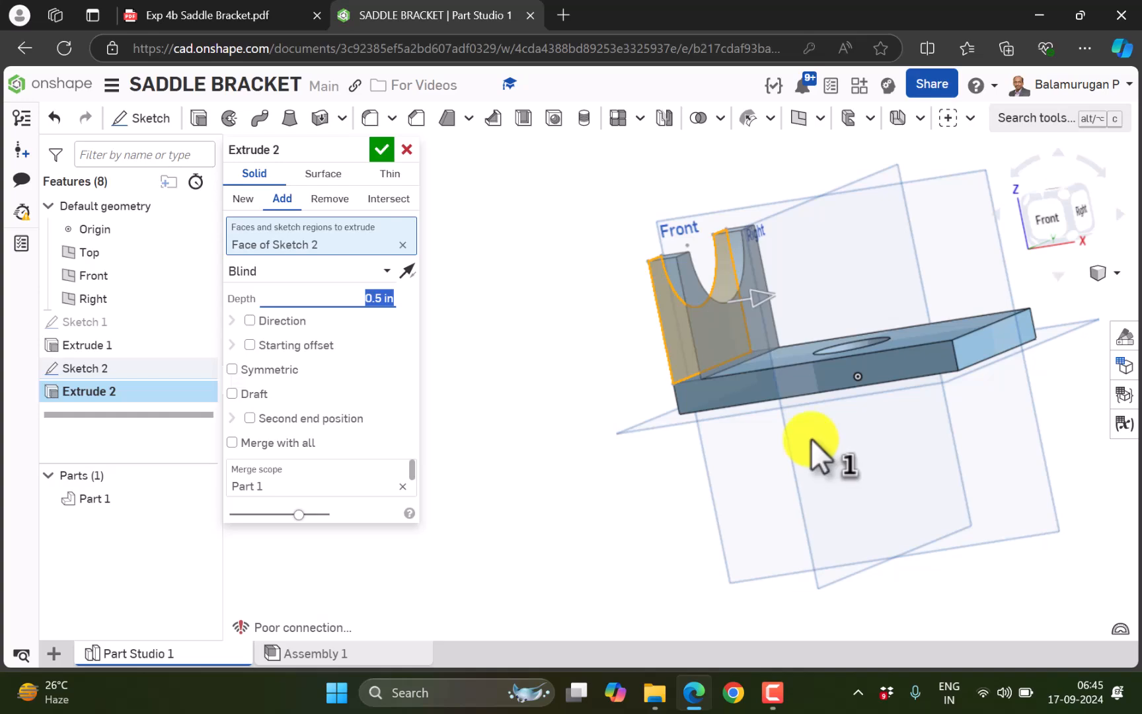
{"action": "left_click", "coordinate": [245, 199]}
{"action": "mouse_move", "coordinate": [671, 395]}
{"action": "right_mouse_down"}
{"action": "mouse_move", "coordinate": [639, 409]}
{"action": "mouse_move", "coordinate": [641, 441]}
{"action": "mouse_move", "coordinate": [673, 410]}
{"action": "right_mouse_up"}
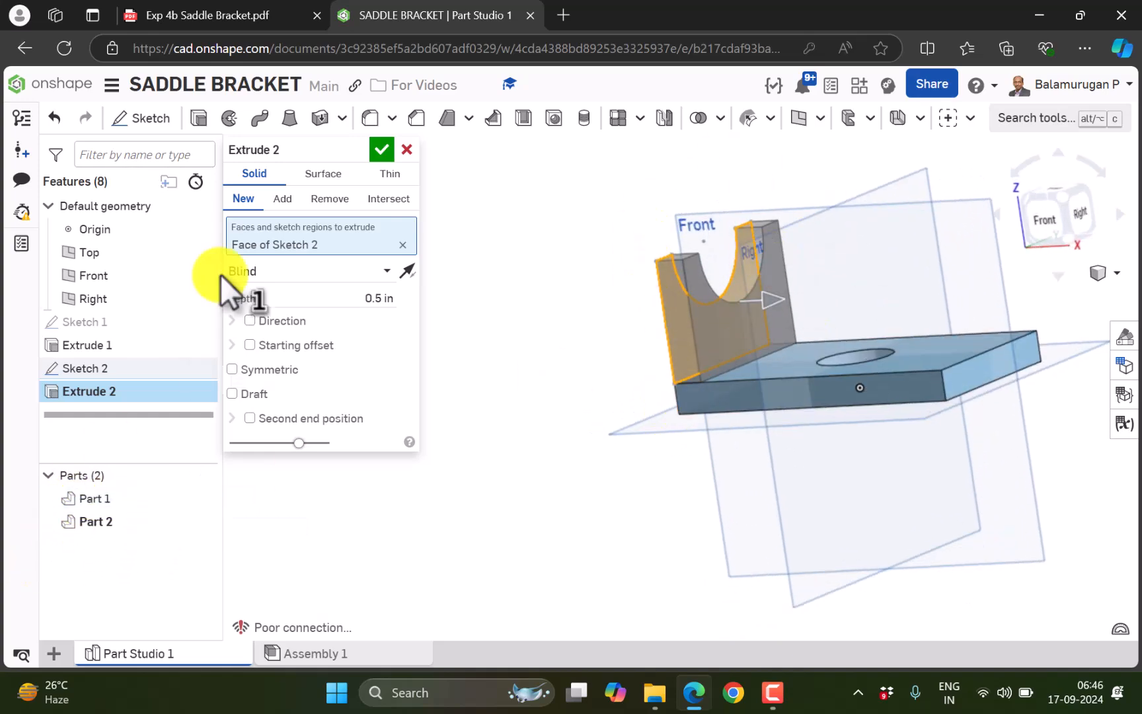
{"action": "left_click", "coordinate": [285, 199]}
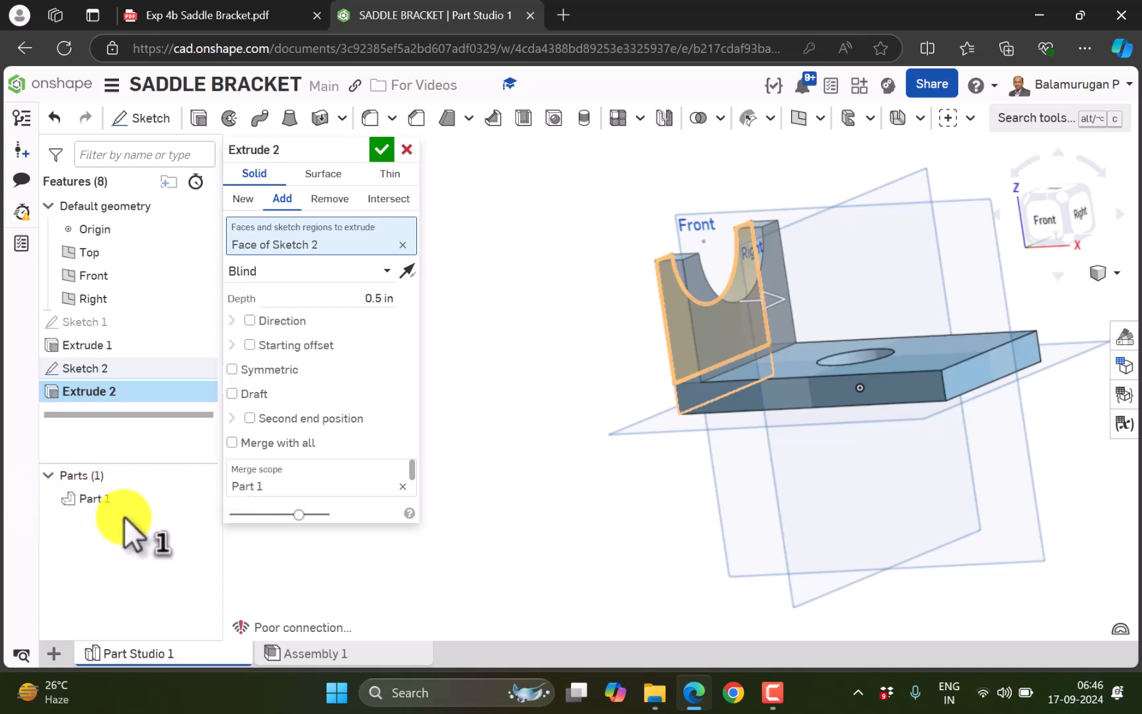
{"action": "left_click", "coordinate": [381, 148]}
Set up a feature mirror with the notched upright's extrusion, Extrude 2, as the feature to mirror
{"action": "right_click_drag", "start_coordinate": [438, 295], "coordinate": [548, 306]}
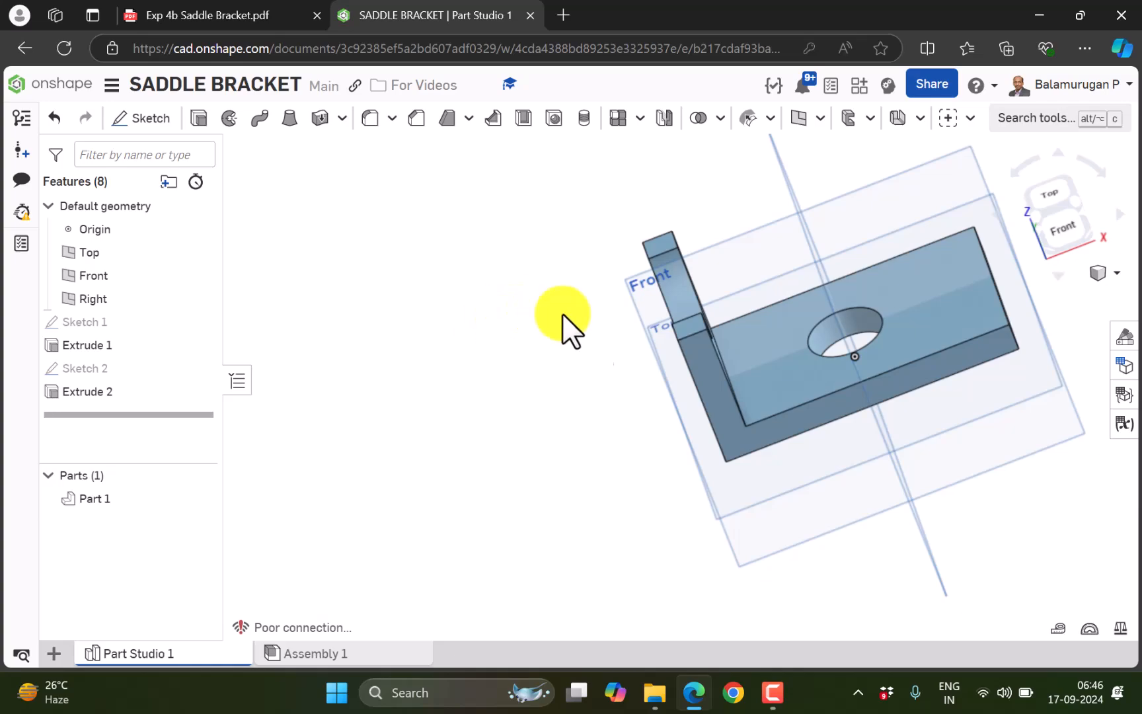
{"action": "middle_click_drag", "start_coordinate": [938, 416], "coordinate": [731, 440]}
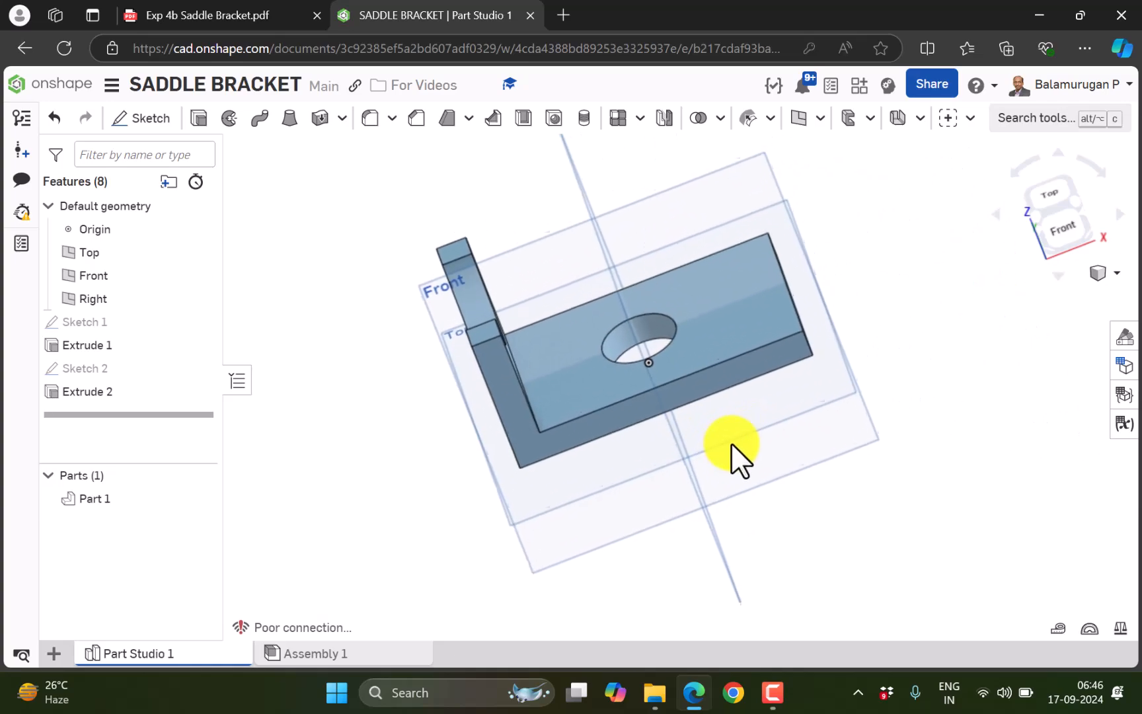
{"action": "right_click_drag", "start_coordinate": [519, 466], "coordinate": [540, 431]}
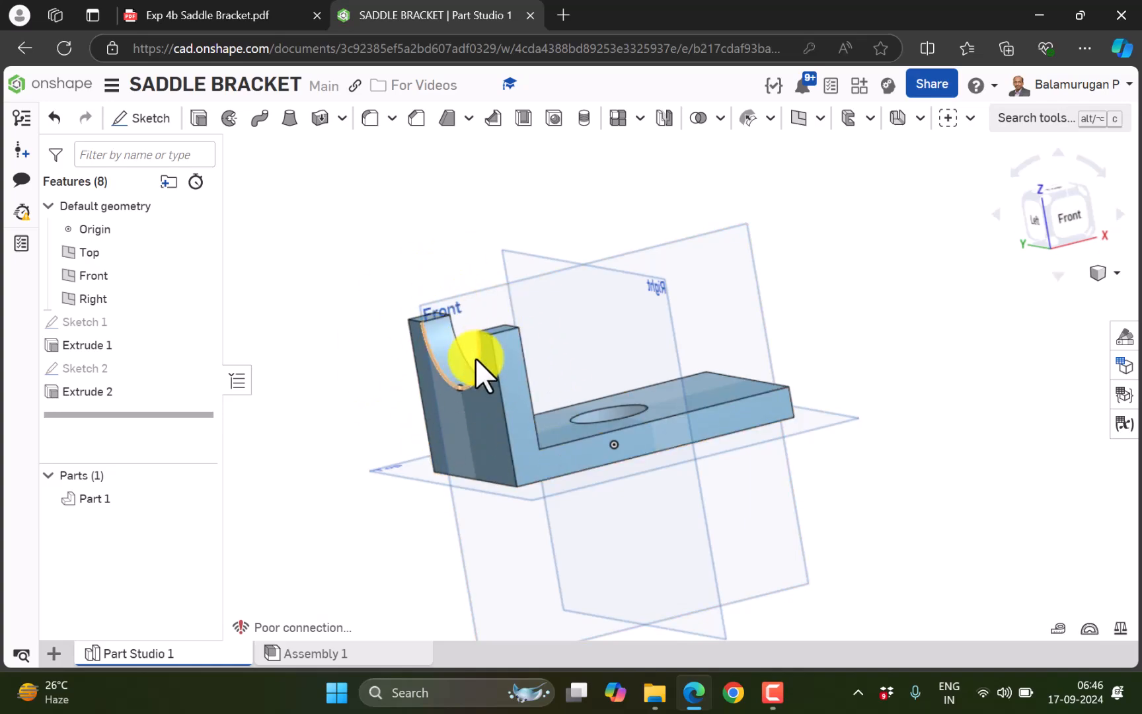
{"action": "right_click_drag", "start_coordinate": [849, 346], "coordinate": [816, 351]}
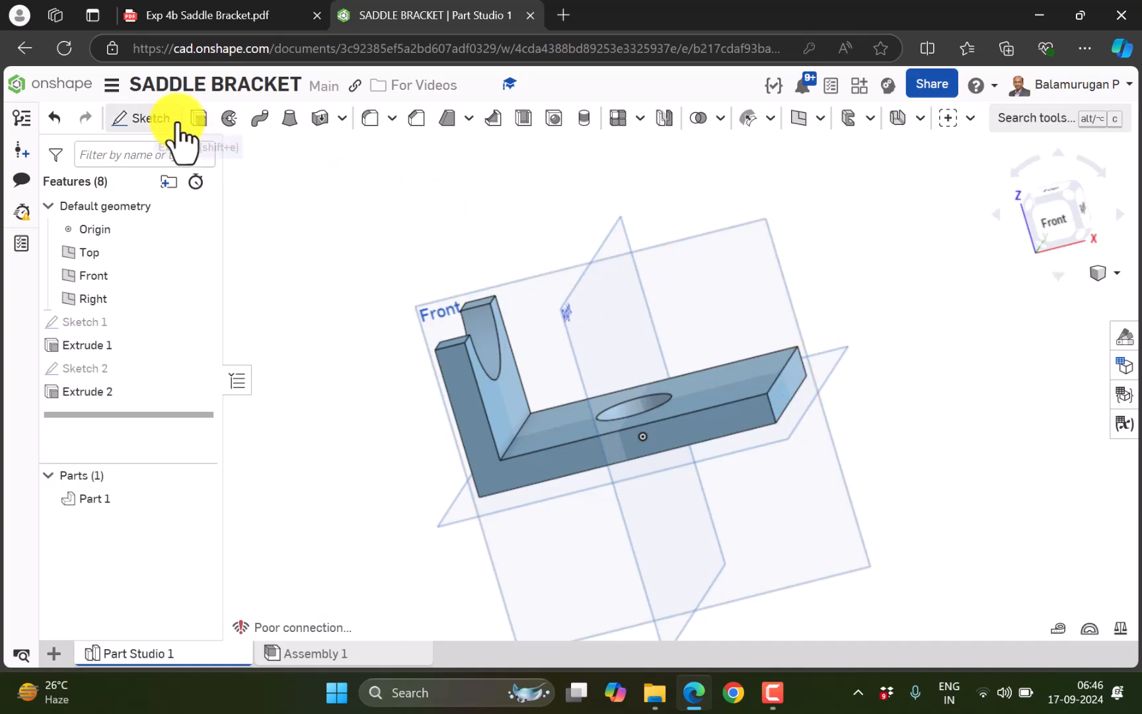
{"action": "left_click", "coordinate": [668, 119]}
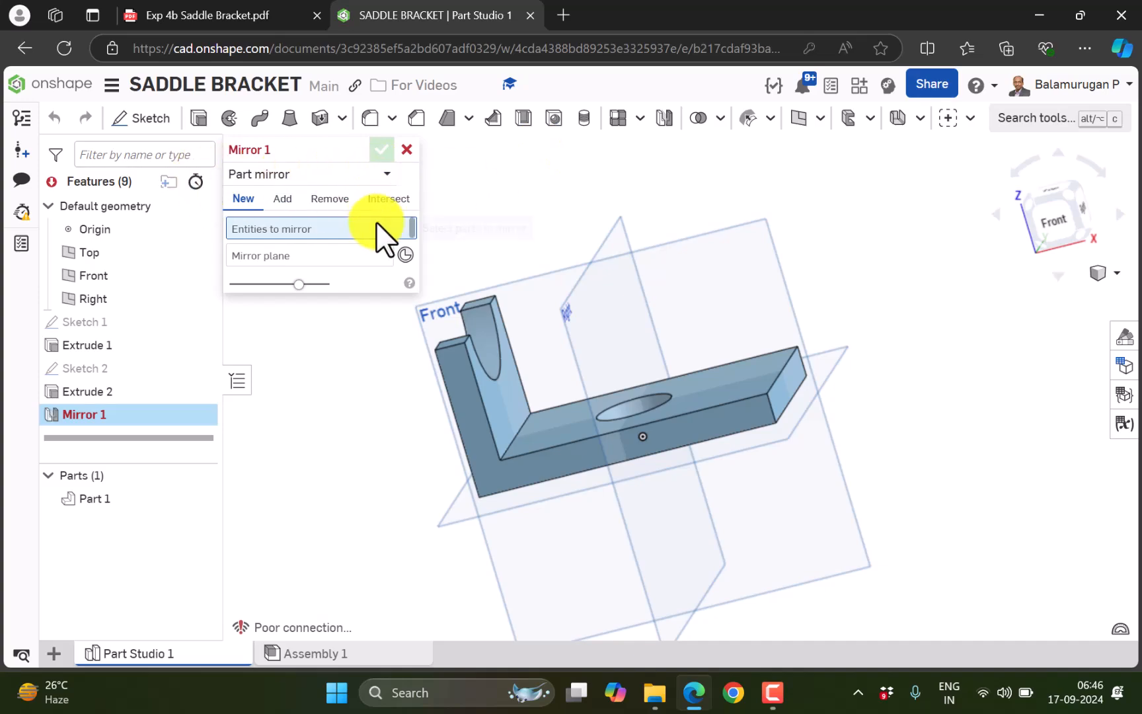
{"action": "left_click", "coordinate": [386, 174]}
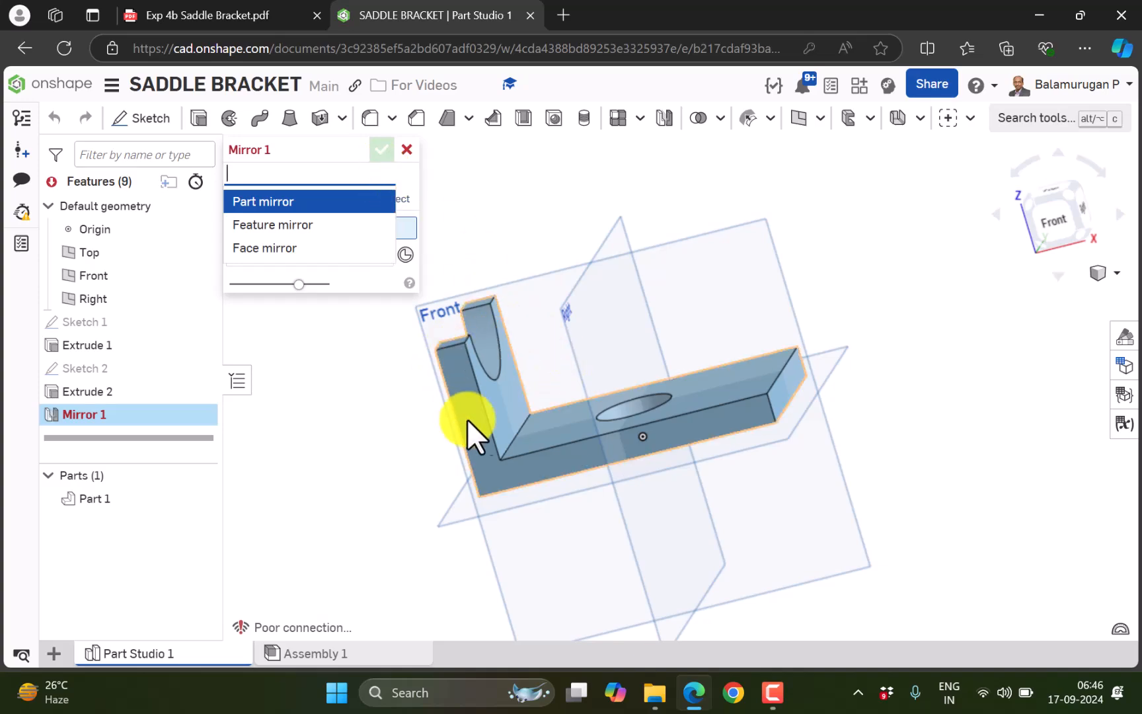
{"action": "left_click", "coordinate": [301, 227]}
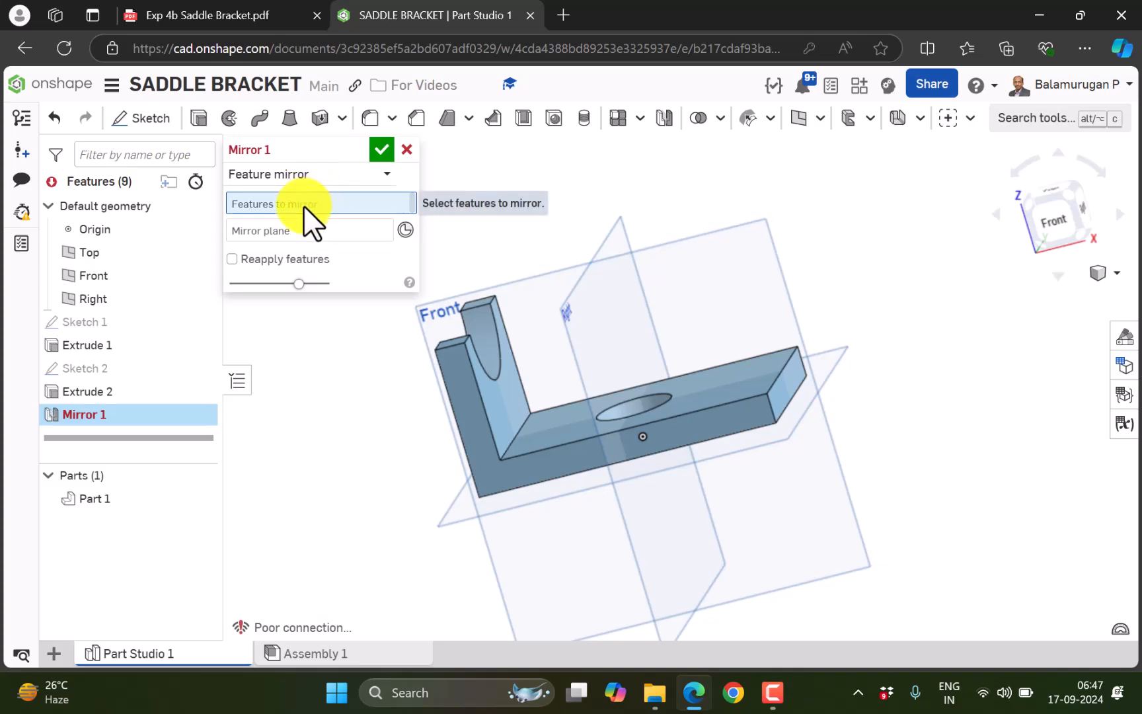
{"action": "left_click", "coordinate": [99, 393]}
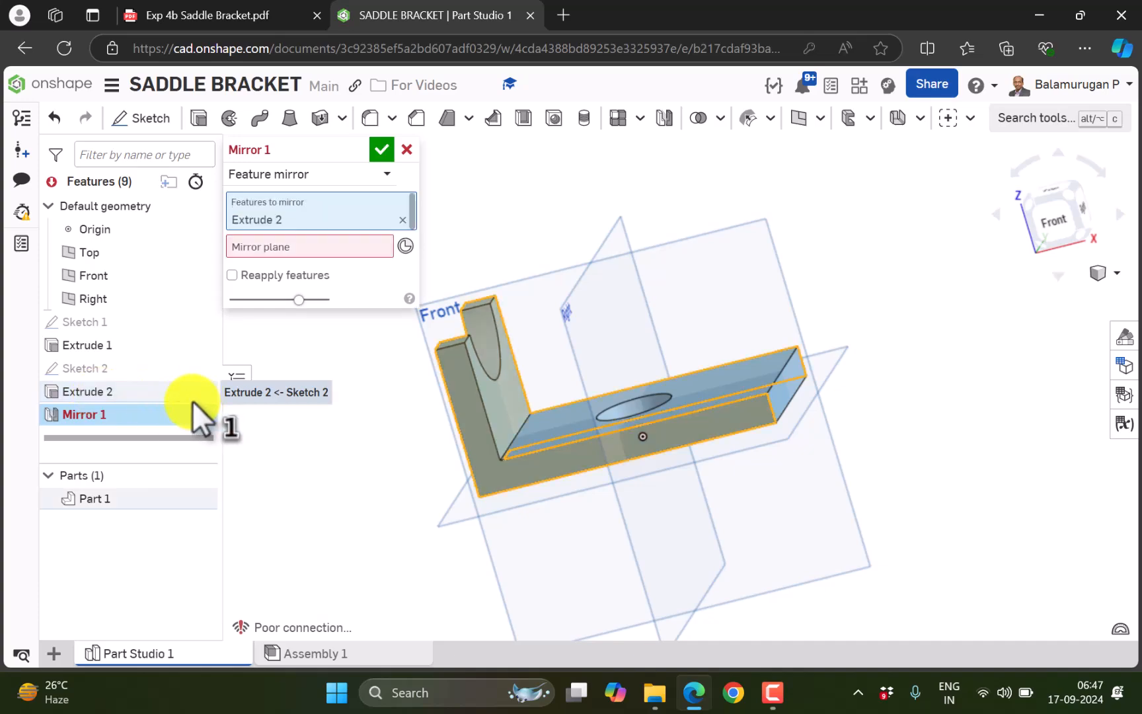
Mirror the upright across the Right plane with Reapply features enabled, and accept the mirror
{"action": "left_click", "coordinate": [283, 247]}
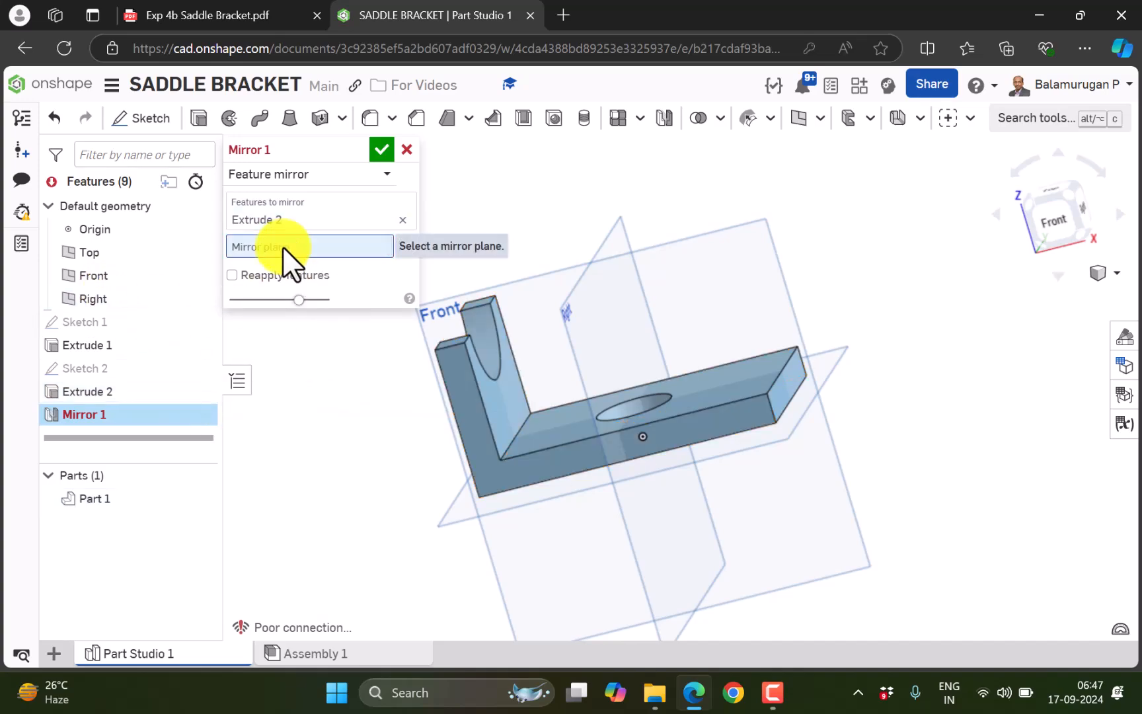
{"action": "left_click", "coordinate": [570, 313]}
{"action": "mouse_move", "coordinate": [867, 311]}
{"action": "right_mouse_down"}
{"action": "mouse_move", "coordinate": [906, 291]}
{"action": "mouse_move", "coordinate": [887, 311]}
{"action": "right_mouse_up"}
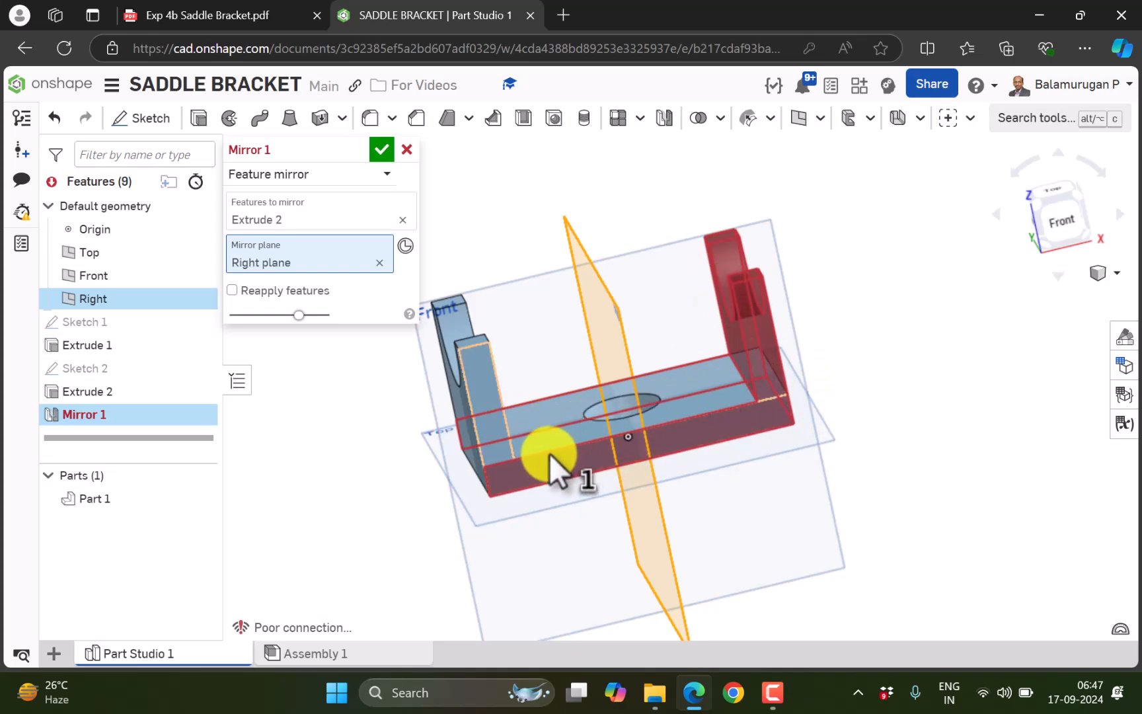
{"action": "mouse_move", "coordinate": [793, 510]}
{"action": "right_mouse_down"}
{"action": "mouse_move", "coordinate": [765, 494]}
{"action": "mouse_move", "coordinate": [820, 486]}
{"action": "mouse_move", "coordinate": [789, 494]}
{"action": "right_mouse_up"}
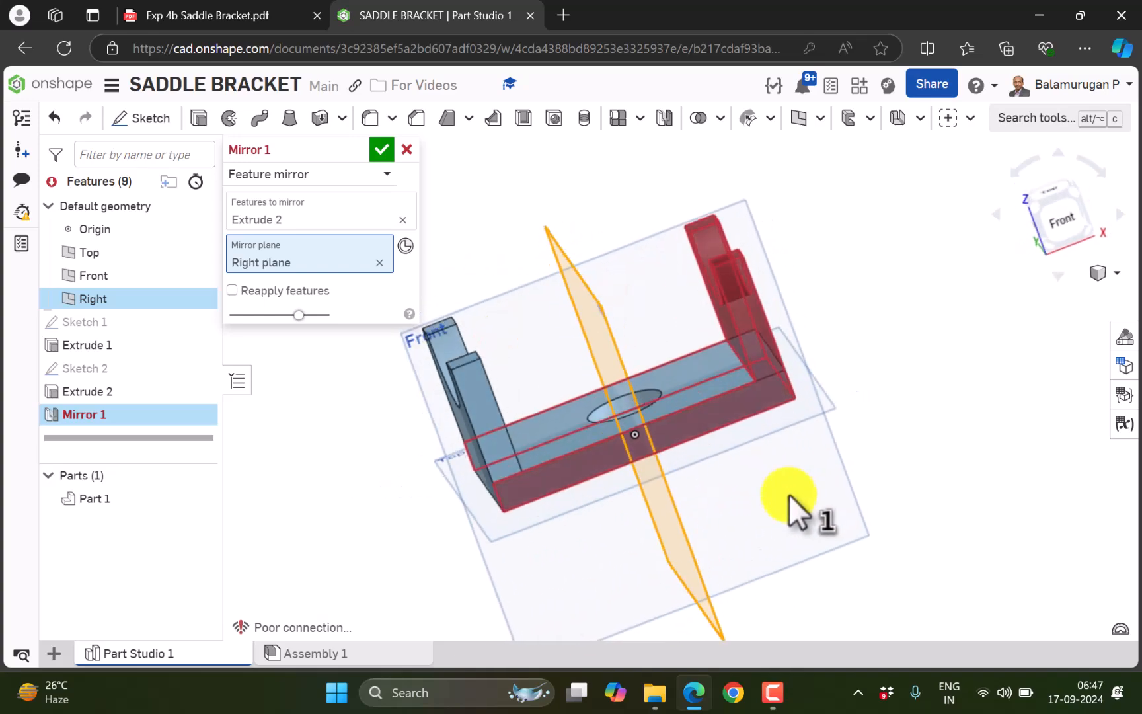
{"action": "left_click", "coordinate": [232, 291]}
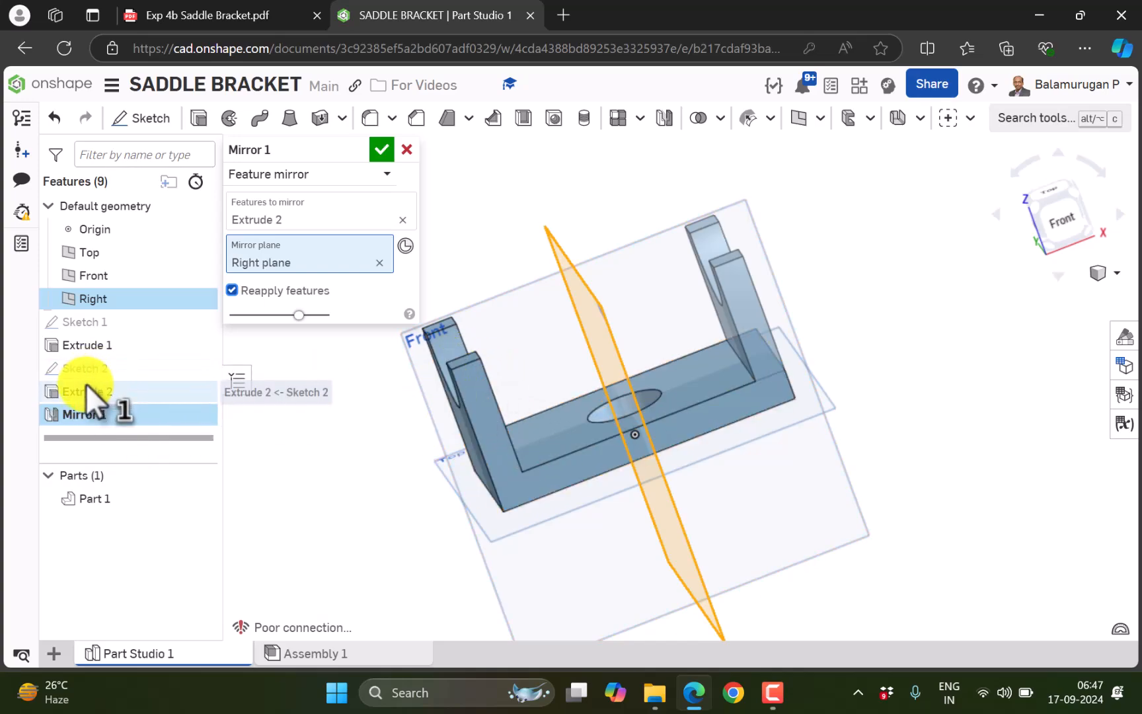
{"action": "mouse_move", "coordinate": [770, 496]}
{"action": "right_mouse_down"}
{"action": "mouse_move", "coordinate": [757, 485]}
{"action": "mouse_move", "coordinate": [787, 456]}
{"action": "mouse_move", "coordinate": [759, 478]}
{"action": "right_mouse_up"}
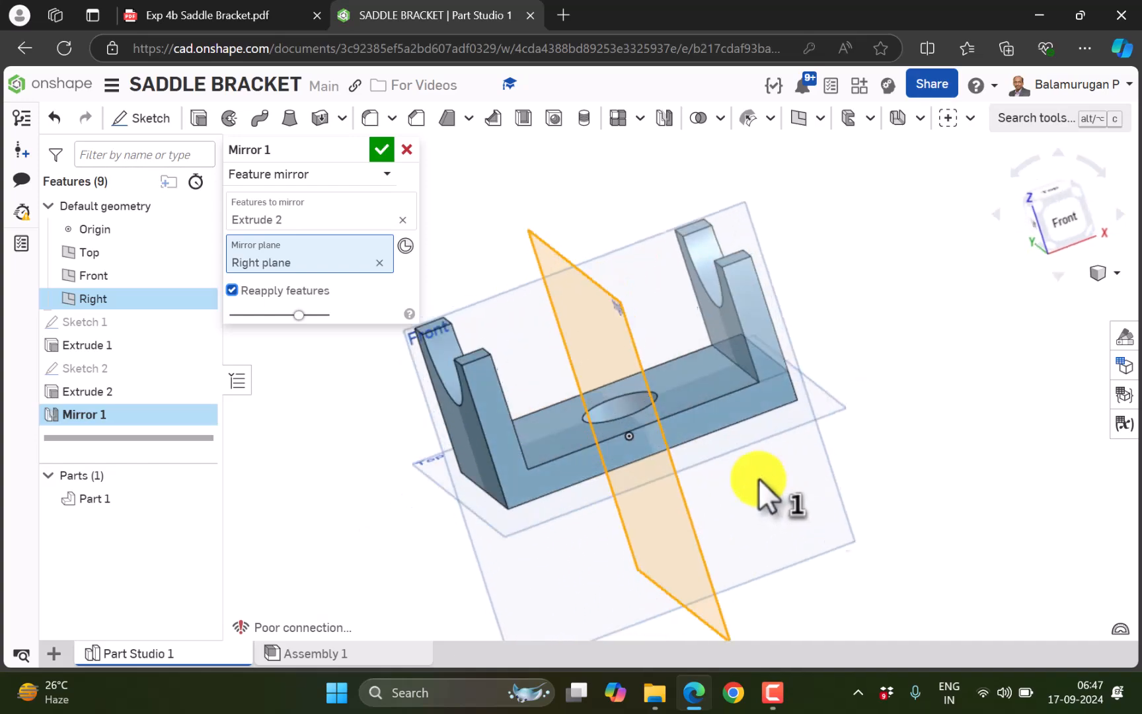
{"action": "left_click", "coordinate": [379, 146]}
{"action": "right_click_drag", "start_coordinate": [899, 412], "coordinate": [875, 430]}
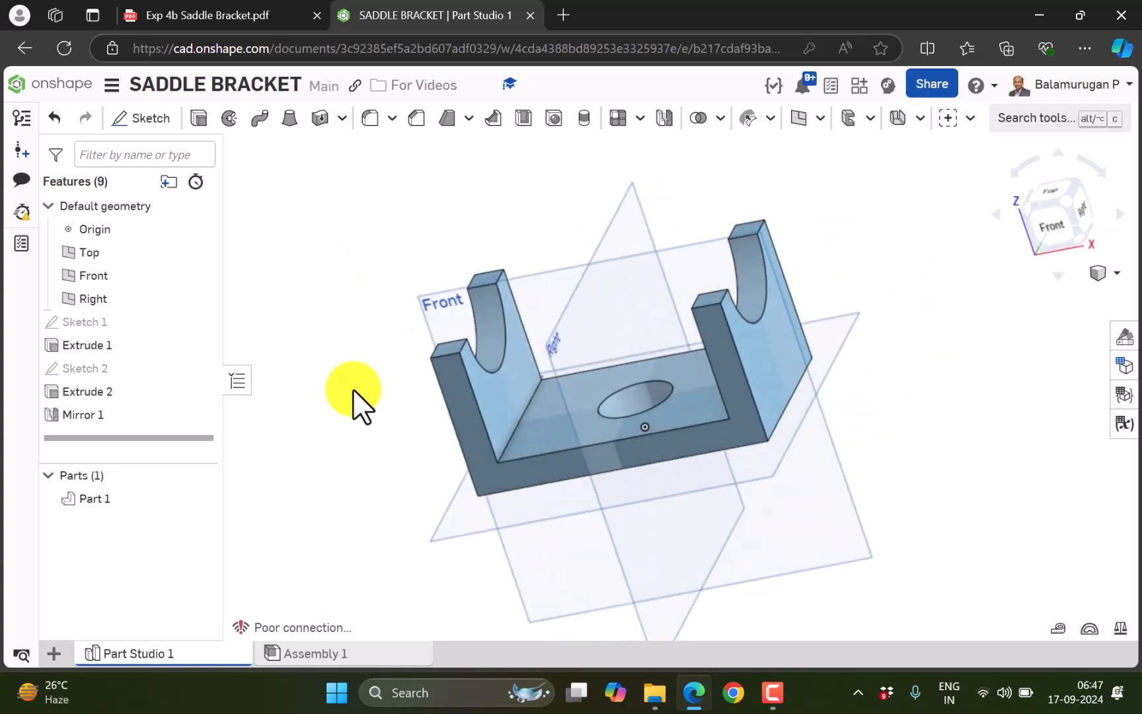